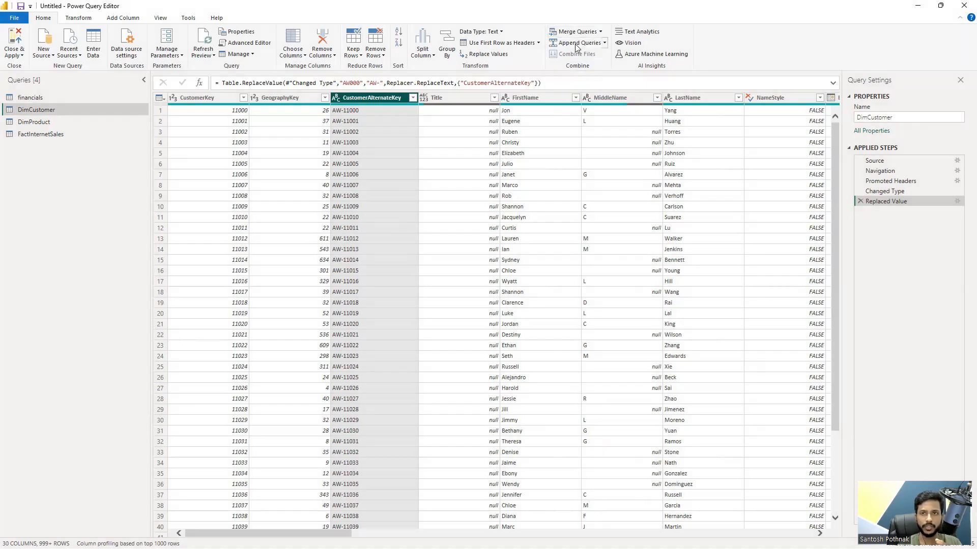
Step: Delete all four existing queries: financials, DimCustomer, DimProduct and FactInternetSales
{"action": "left_click", "coordinate": [48, 98]}
{"action": "left_click", "coordinate": [56, 135], "text": "shift"}
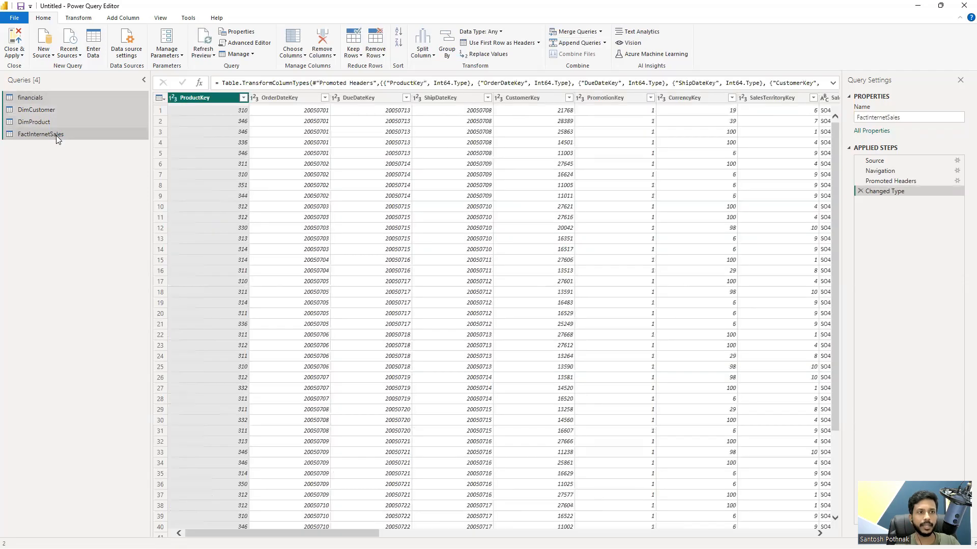
{"action": "right_click", "coordinate": [56, 135]}
{"action": "left_click", "coordinate": [98, 169]}
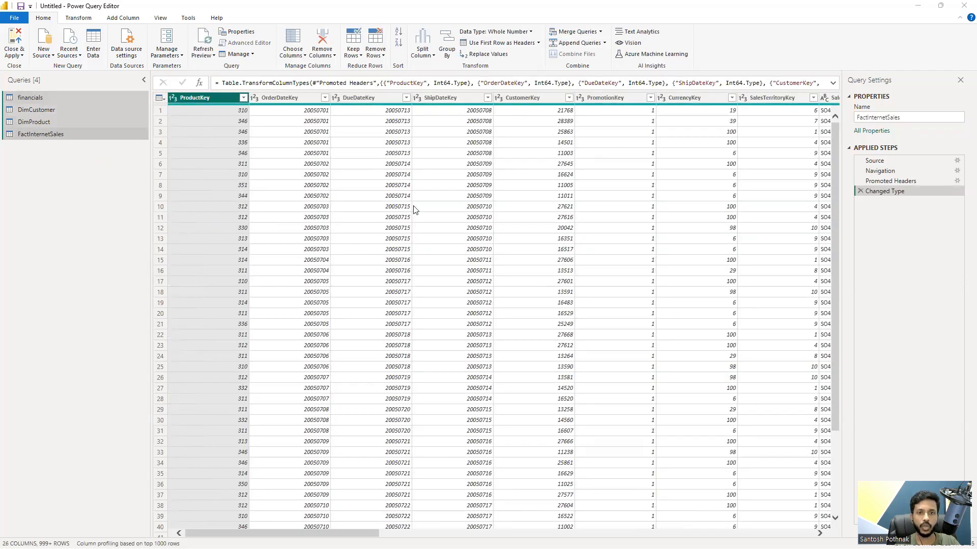
{"action": "left_click", "coordinate": [527, 301]}
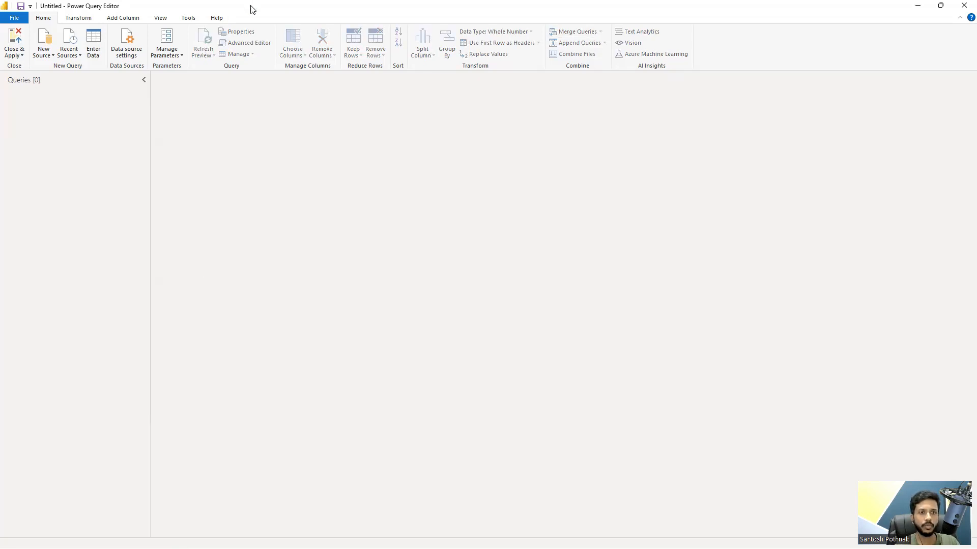
{"action": "left_click_drag", "start_coordinate": [253, 9], "coordinate": [283, 91]}
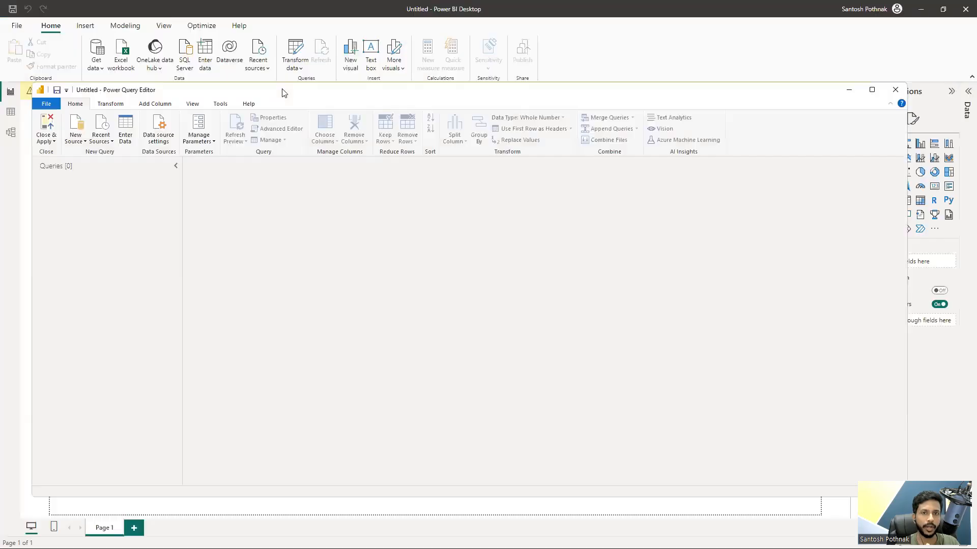
{"action": "double_click", "coordinate": [316, 90]}
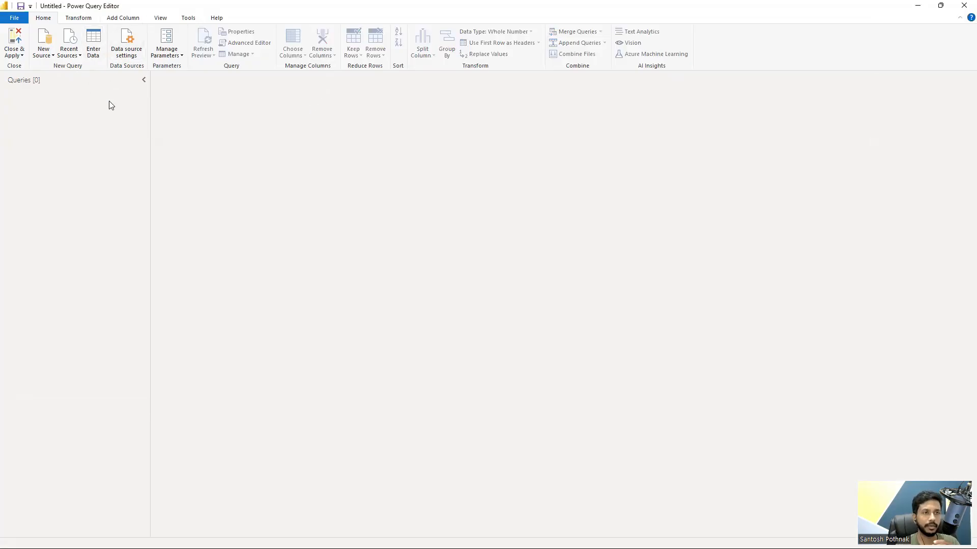
Step: Import the AdventureWorks_Product_Subcategories CSV file from the Merging Queries folder on the Desktop as a new query
{"action": "left_click", "coordinate": [49, 56]}
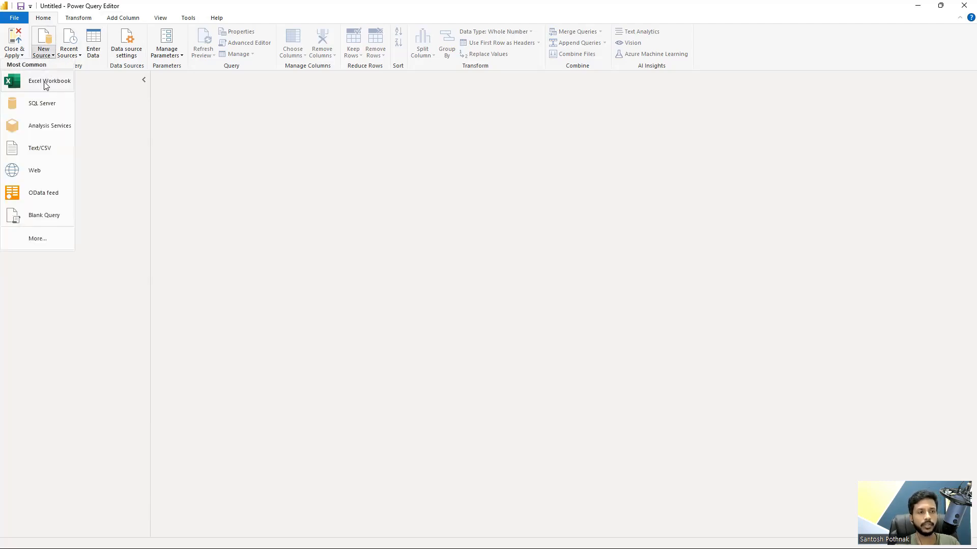
{"action": "left_click", "coordinate": [50, 146]}
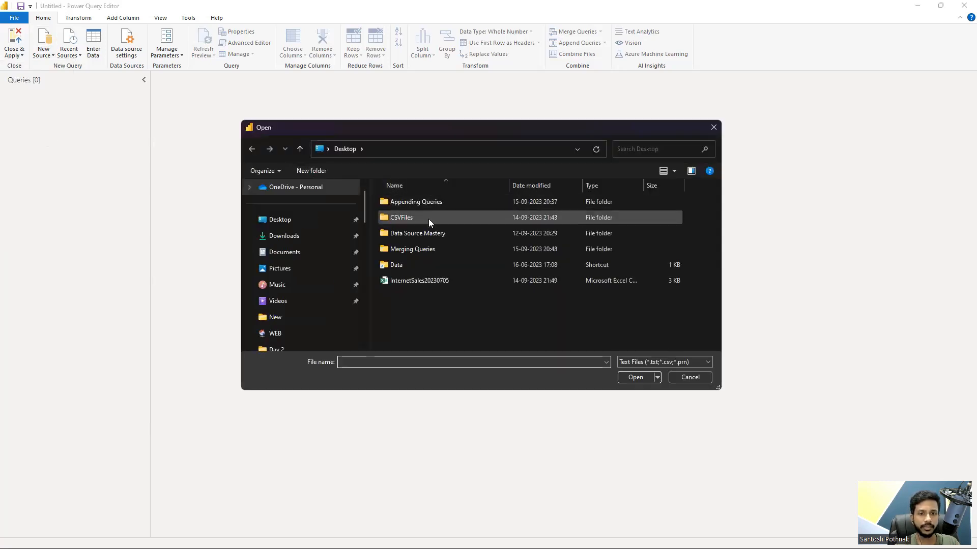
{"action": "double_click", "coordinate": [422, 249]}
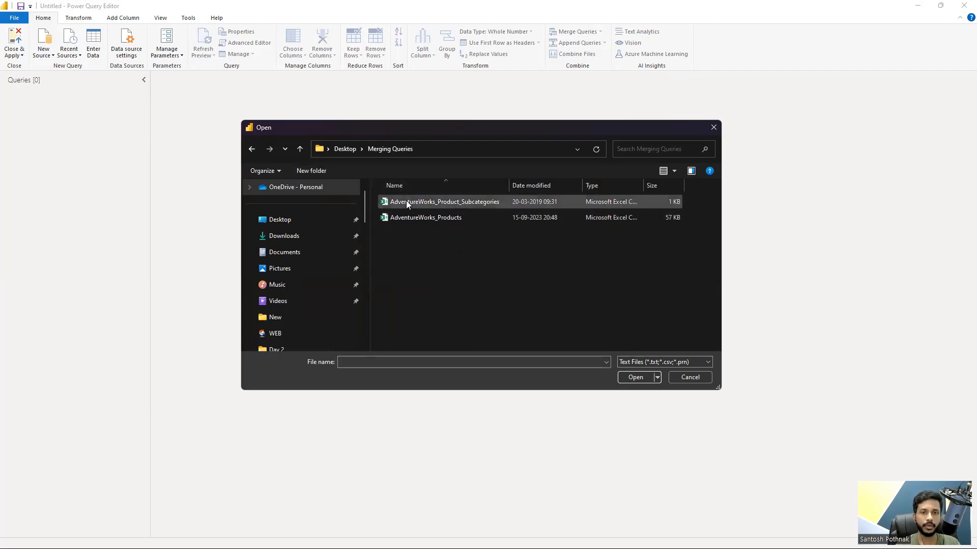
{"action": "left_click", "coordinate": [459, 206]}
{"action": "left_click", "coordinate": [635, 377]}
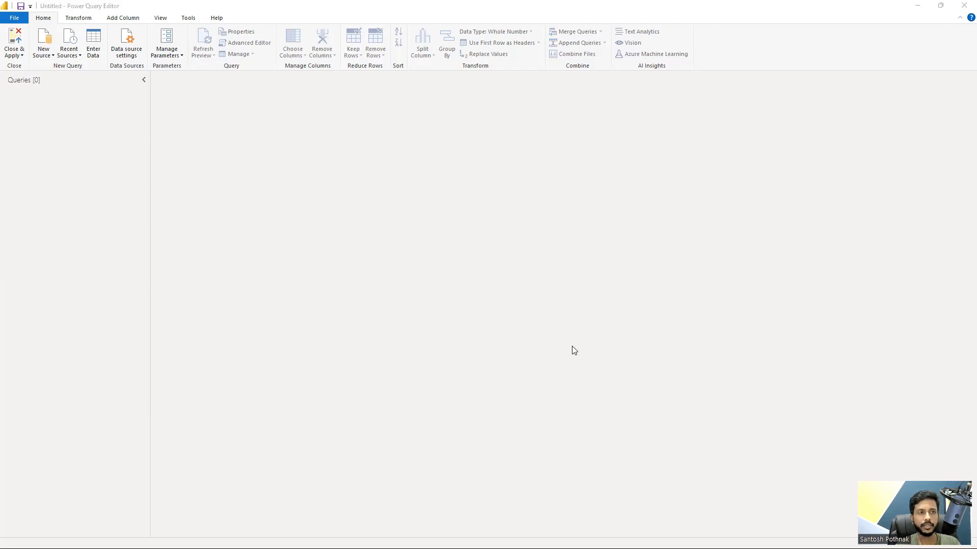
{"action": "left_click", "coordinate": [640, 418]}
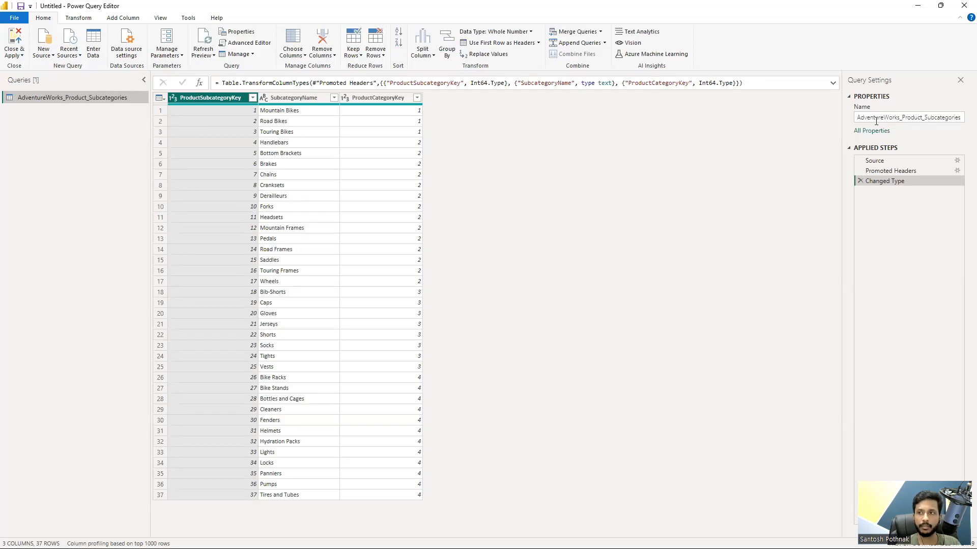
Step: Rename the AdventureWorks_Product_Subcategories query to Product Subcategories
{"action": "left_click", "coordinate": [903, 117]}
{"action": "key", "text": "BackSpace"}
{"action": "key", "text": "BackSpace"}
{"action": "key", "text": "BackSpace"}
{"action": "key", "text": "BackSpace"}
{"action": "key", "text": "BackSpace"}
{"action": "key", "text": "BackSpace"}
{"action": "key", "text": "BackSpace"}
{"action": "key", "text": "BackSpace"}
{"action": "key", "text": "BackSpace"}
{"action": "key", "text": "BackSpace"}
{"action": "key", "text": "BackSpace"}
{"action": "key", "text": "BackSpace"}
{"action": "key", "text": "BackSpace"}
{"action": "key", "text": "BackSpace"}
{"action": "key", "text": "BackSpace"}
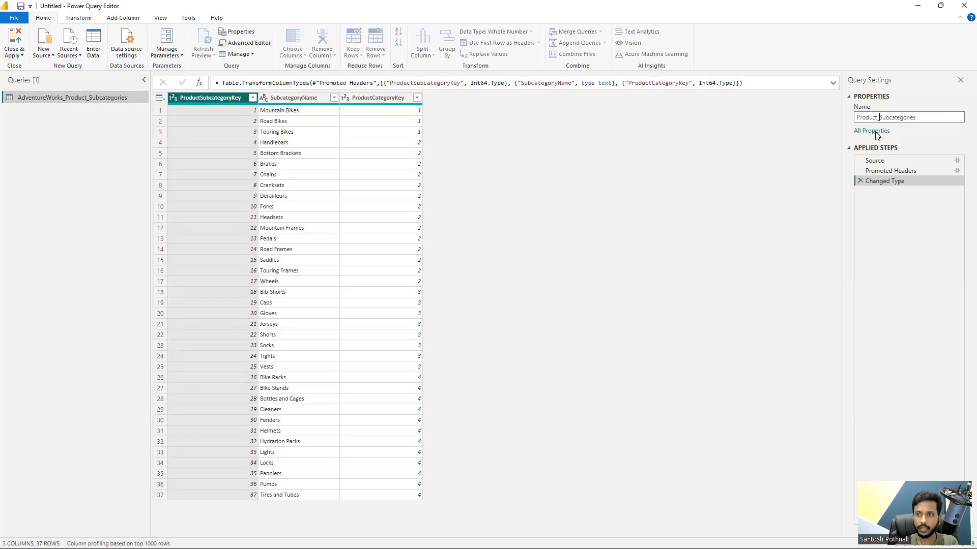
{"action": "key", "text": "BackSpace"}
{"action": "left_click", "coordinate": [815, 152]}
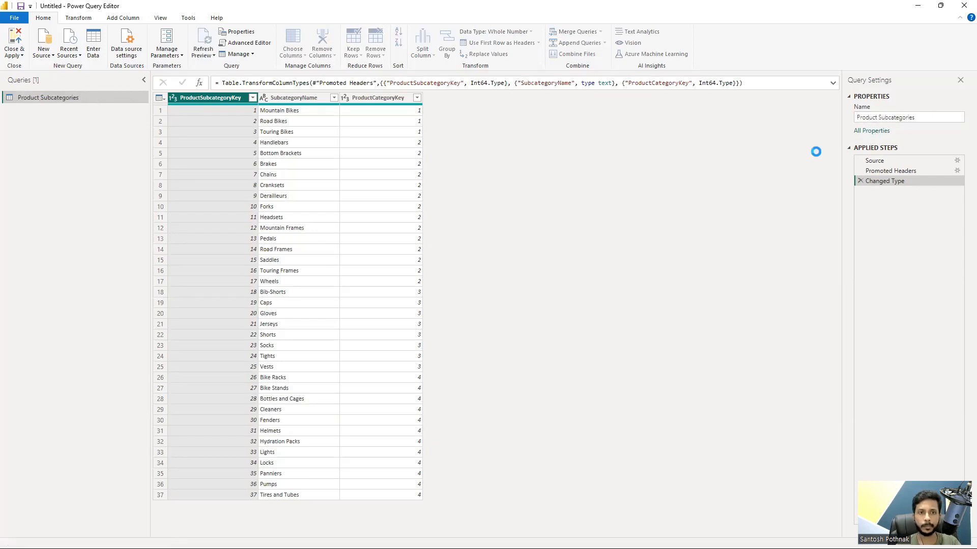
Step: Import the AdventureWorks_Products CSV file from the Merging Queries folder as another new query
{"action": "left_click", "coordinate": [50, 55]}
{"action": "left_click", "coordinate": [53, 153]}
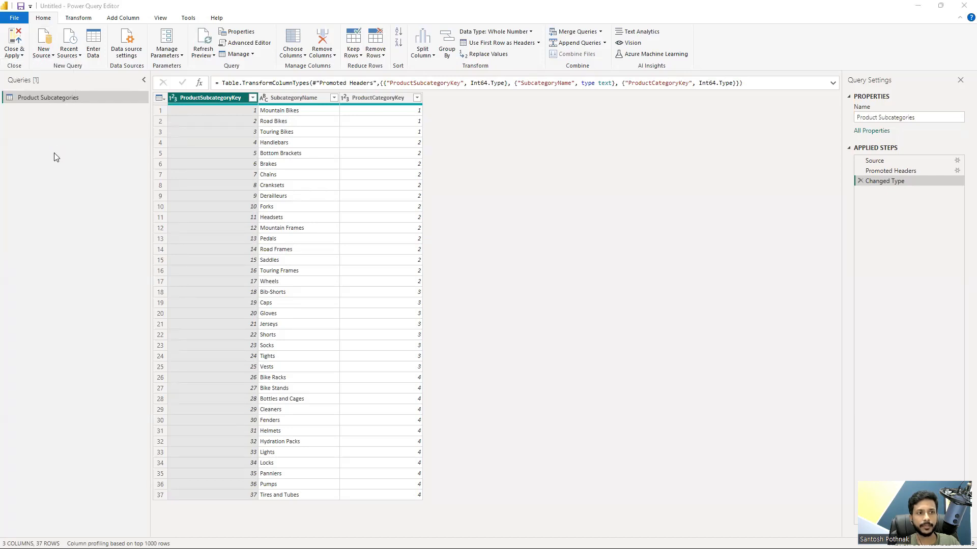
{"action": "left_click", "coordinate": [428, 219]}
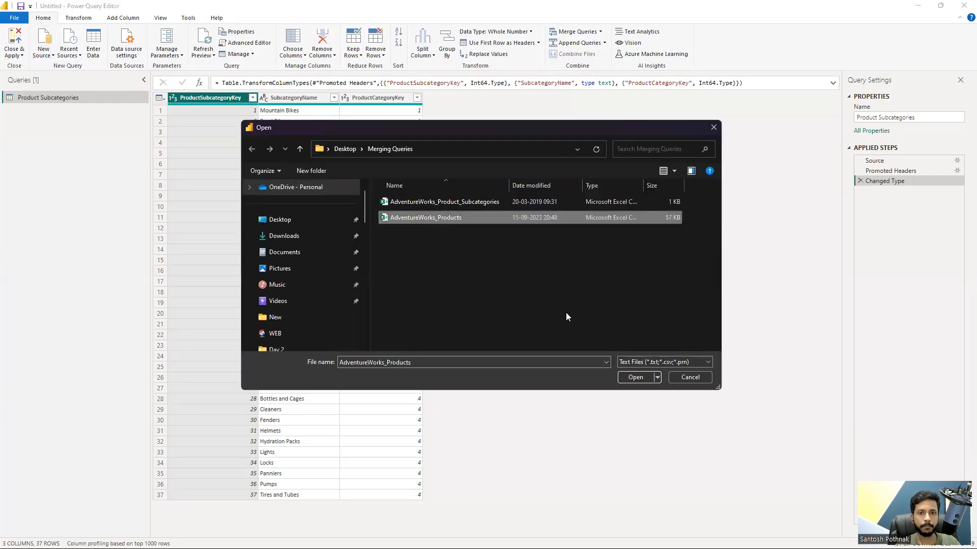
{"action": "left_click", "coordinate": [636, 377]}
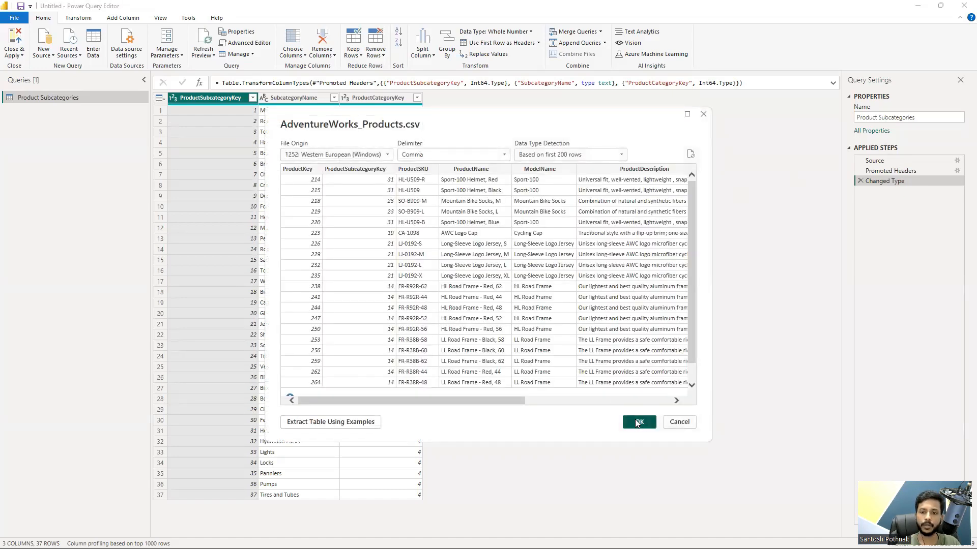
{"action": "left_click", "coordinate": [637, 422]}
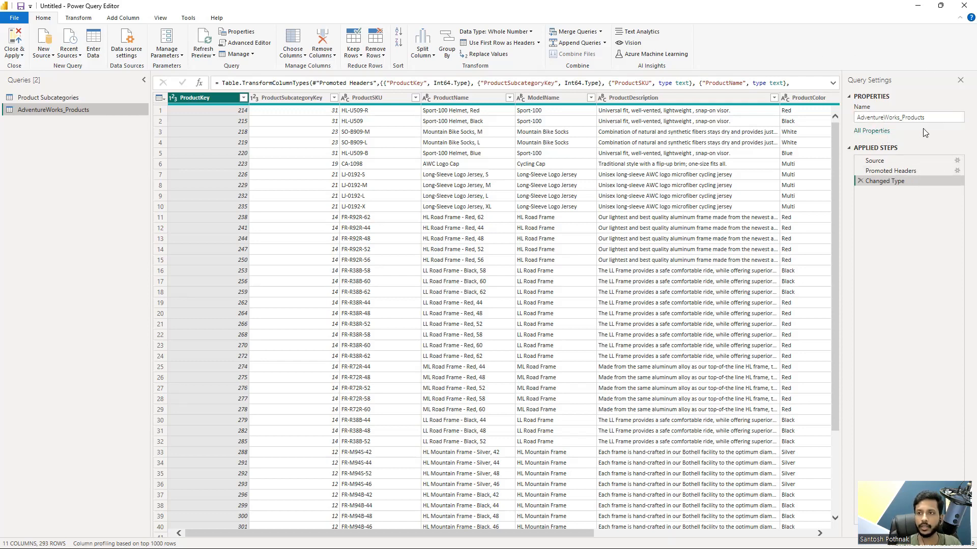
Step: Rename the AdventureWorks_Products query to Products
{"action": "left_click_drag", "start_coordinate": [901, 118], "coordinate": [859, 119]}
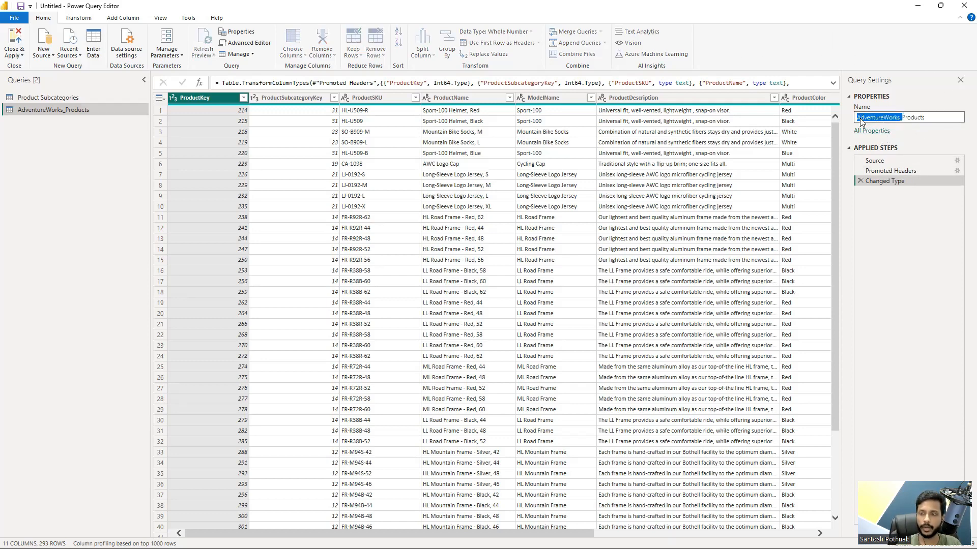
{"action": "key", "text": "BackSpace"}
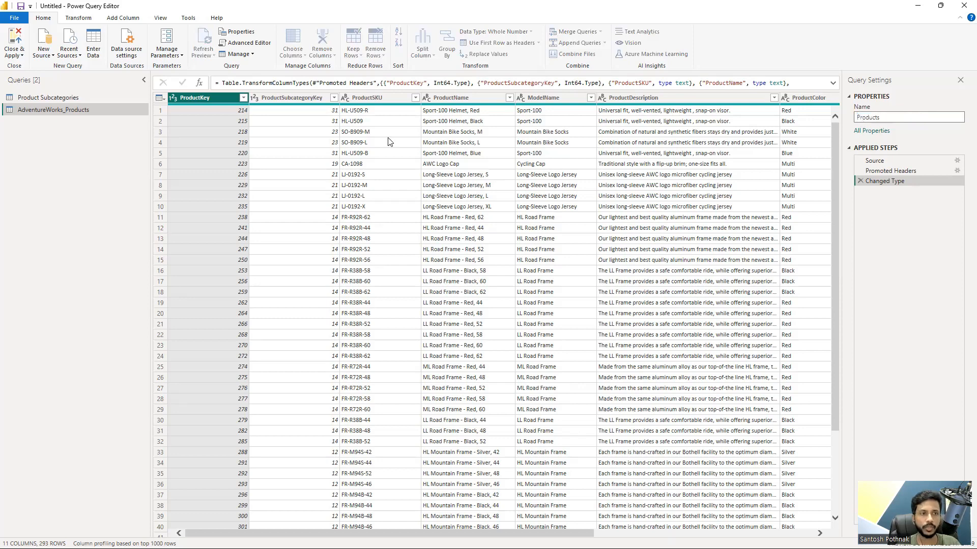
{"action": "left_click", "coordinate": [56, 159]}
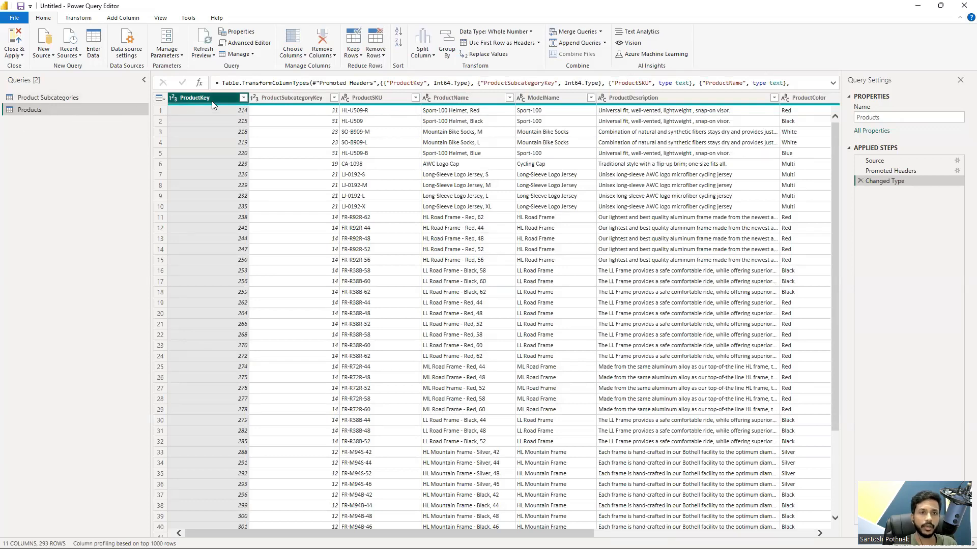
Step: Compare the key columns of the Products and Product Subcategories queries, focusing on ProductSubcategoryKey in both tables
{"action": "left_click", "coordinate": [271, 98]}
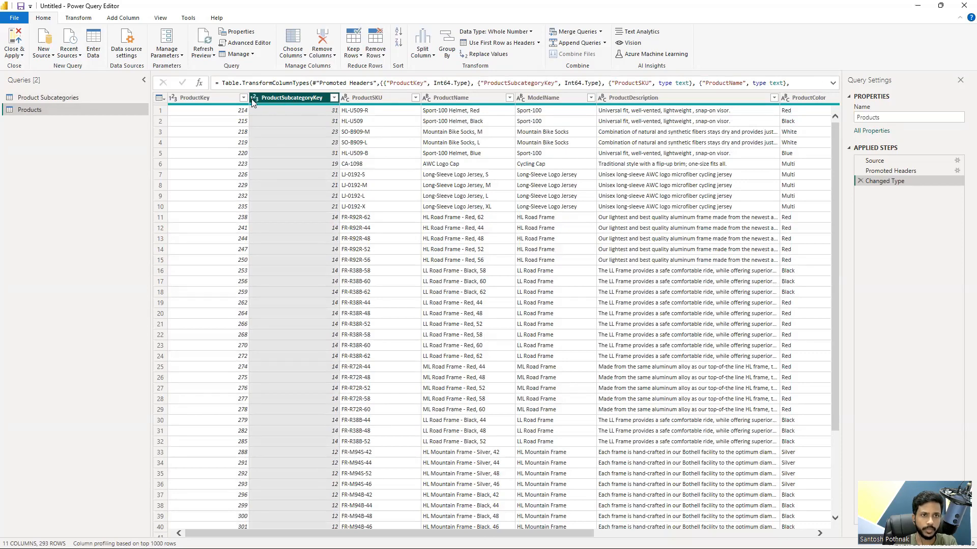
{"action": "left_click", "coordinate": [213, 99]}
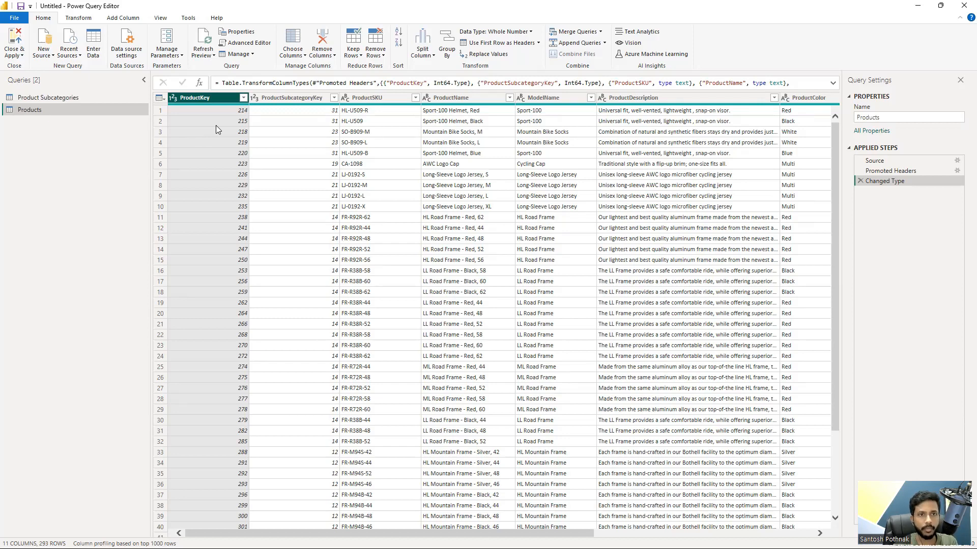
{"action": "left_click", "coordinate": [277, 99]}
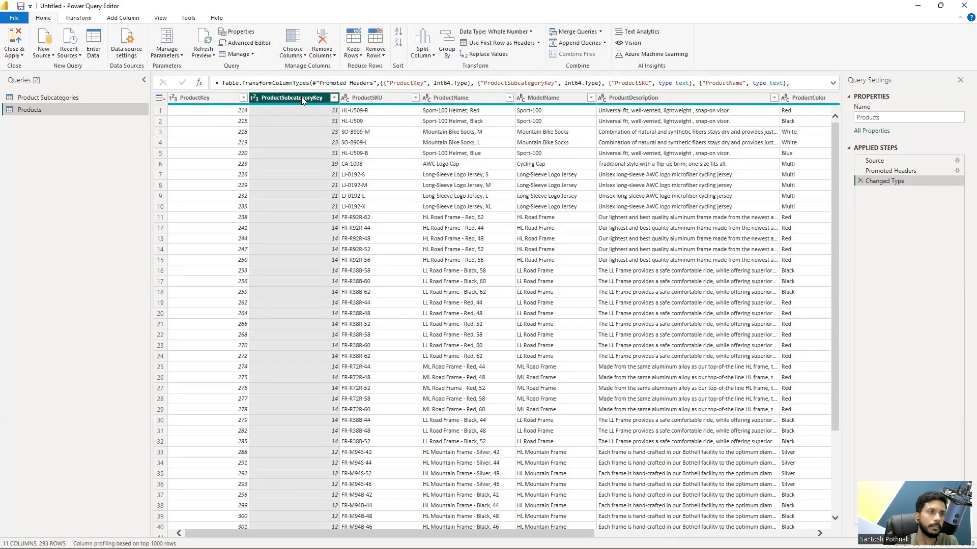
{"action": "left_click", "coordinate": [47, 97]}
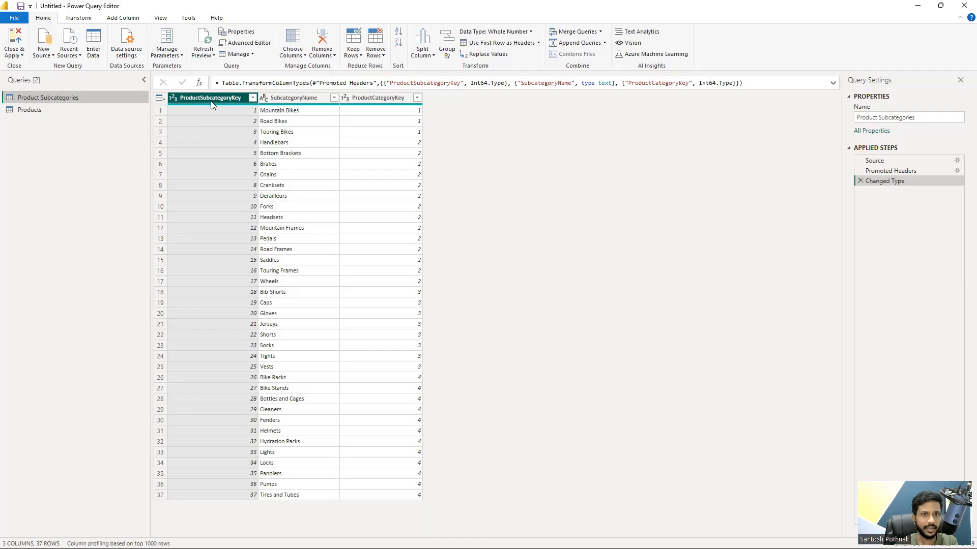
{"action": "left_click", "coordinate": [42, 113]}
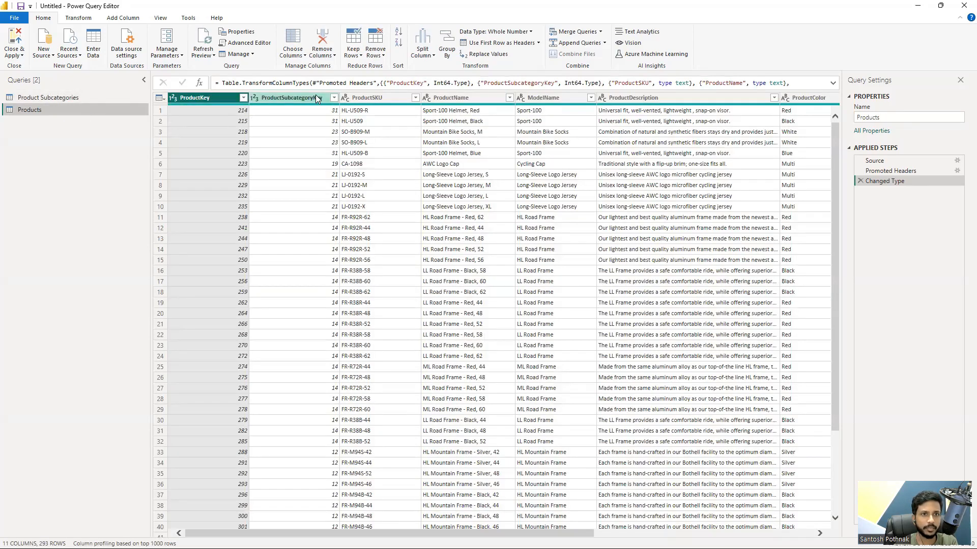
{"action": "left_click", "coordinate": [312, 98]}
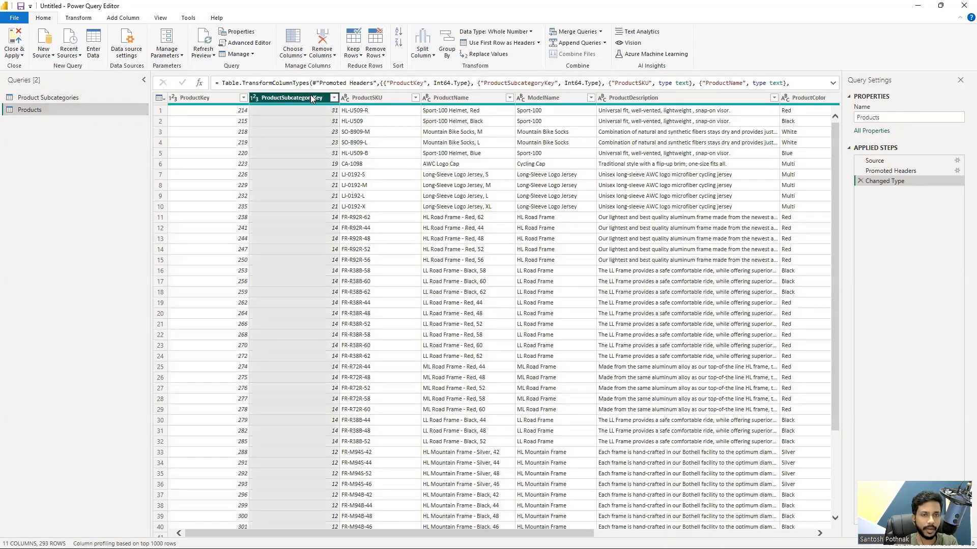
{"action": "left_click", "coordinate": [68, 98]}
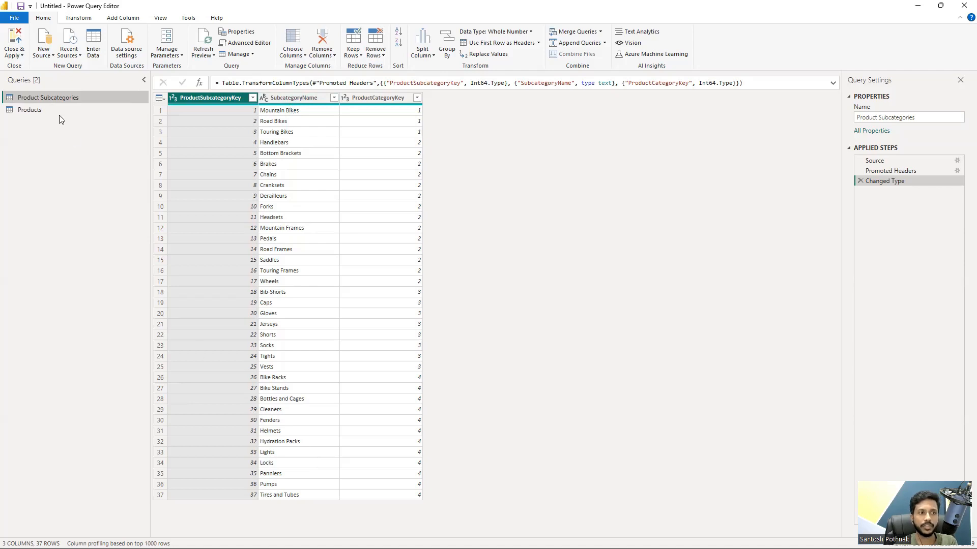
{"action": "left_click", "coordinate": [43, 112]}
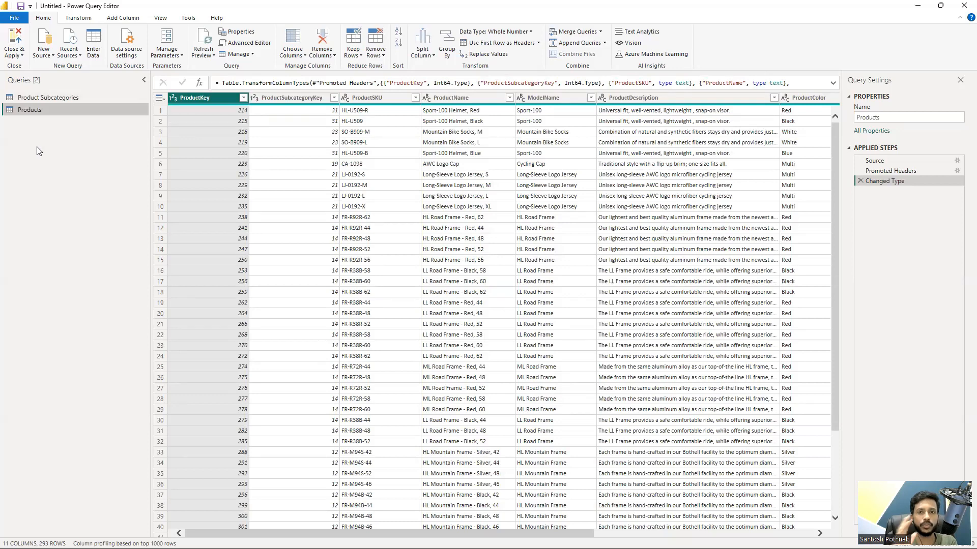
Step: Examine the columns of the Products query from ProductSKU through ProductPrice, and return to the ProductSubcategoryKey column
{"action": "left_click", "coordinate": [389, 101]}
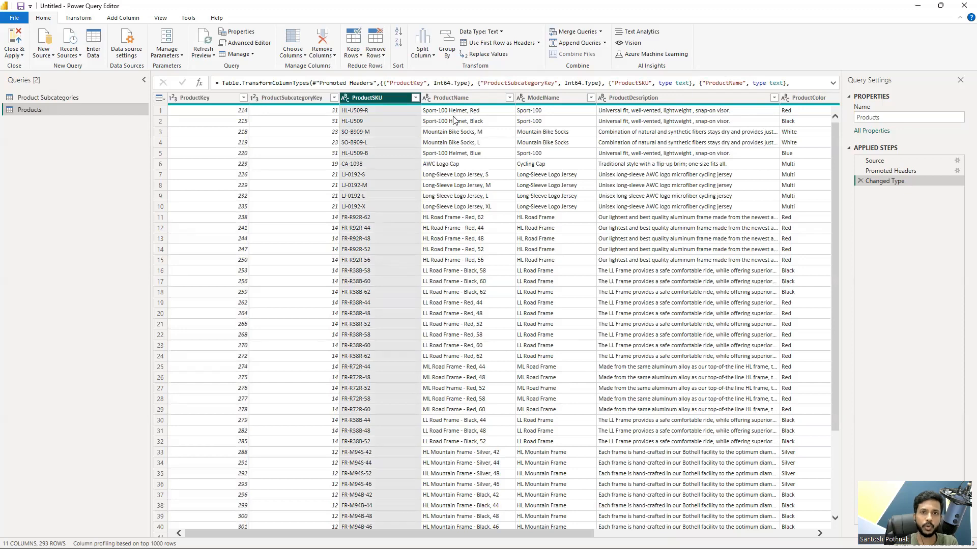
{"action": "left_click", "coordinate": [800, 108]}
{"action": "left_click_drag", "start_coordinate": [453, 472], "coordinate": [683, 465]}
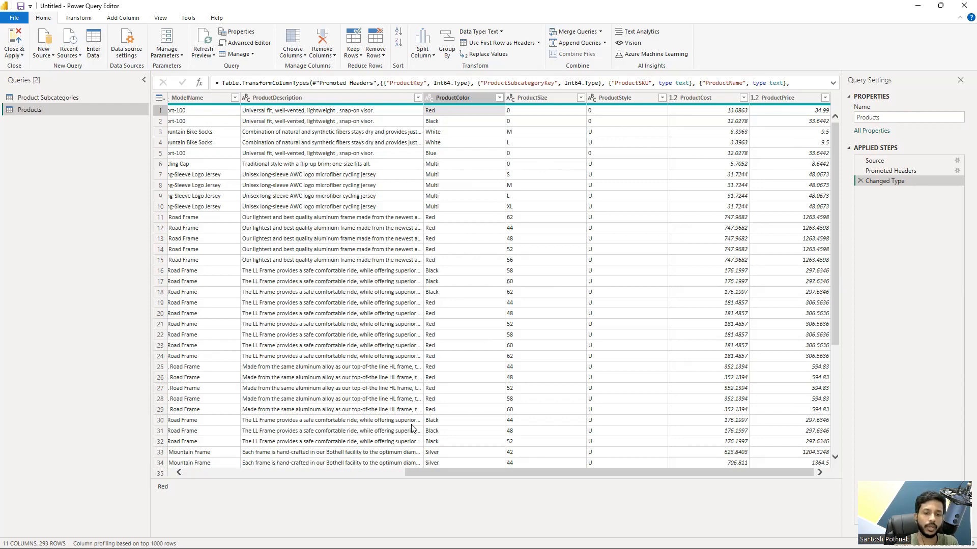
{"action": "left_click_drag", "start_coordinate": [426, 474], "coordinate": [234, 481]}
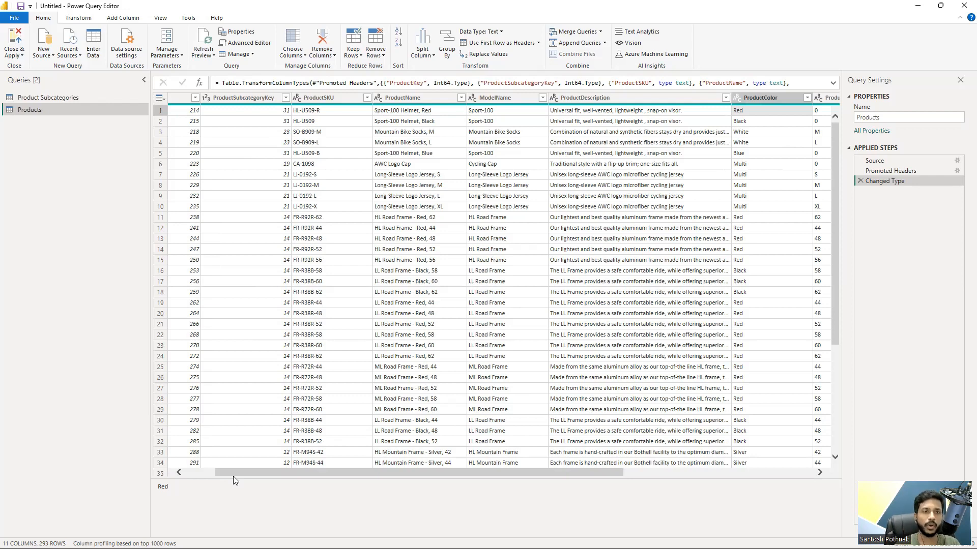
{"action": "left_click_drag", "start_coordinate": [253, 474], "coordinate": [163, 474]}
{"action": "left_click", "coordinate": [292, 98]}
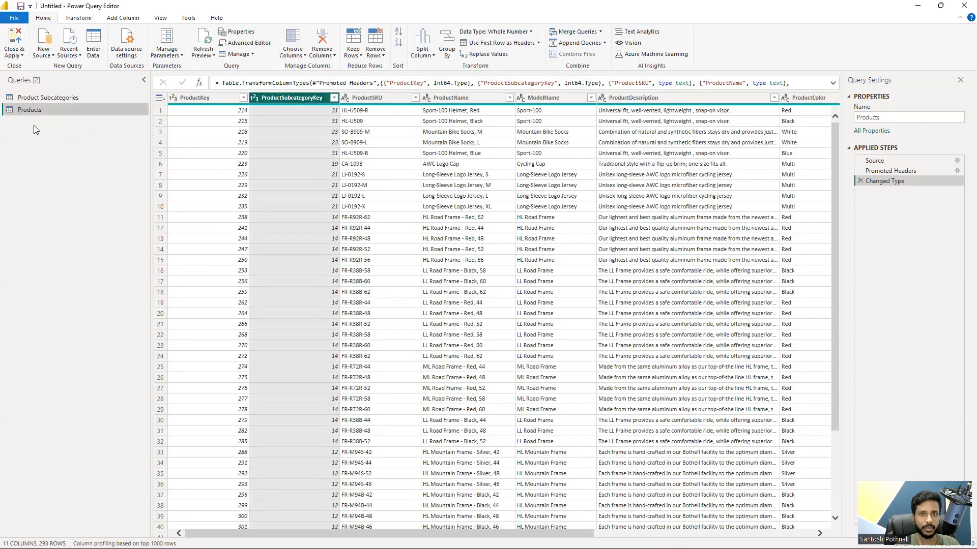
Step: Start a merge as a new query with Products as the first table and Product Subcategories as the second
{"action": "left_click", "coordinate": [601, 32]}
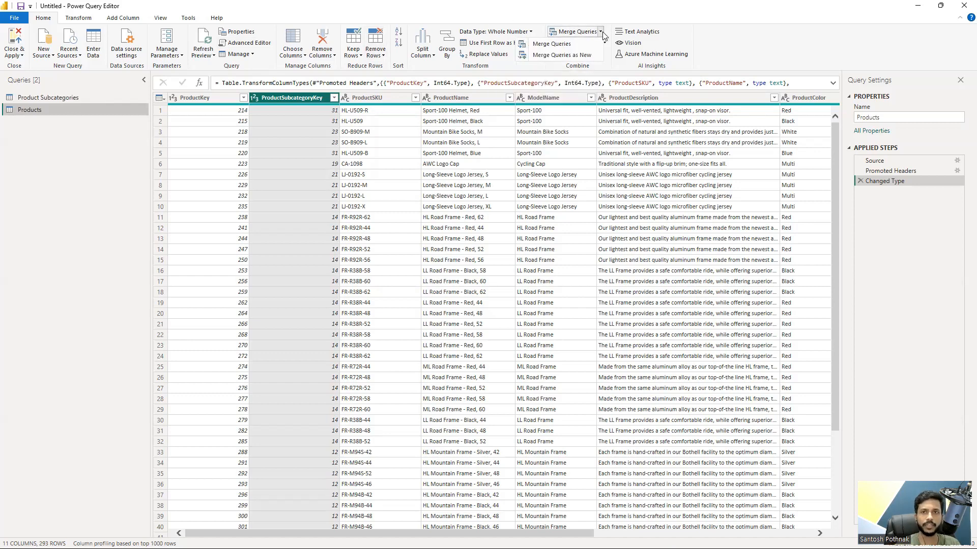
{"action": "left_click", "coordinate": [560, 56]}
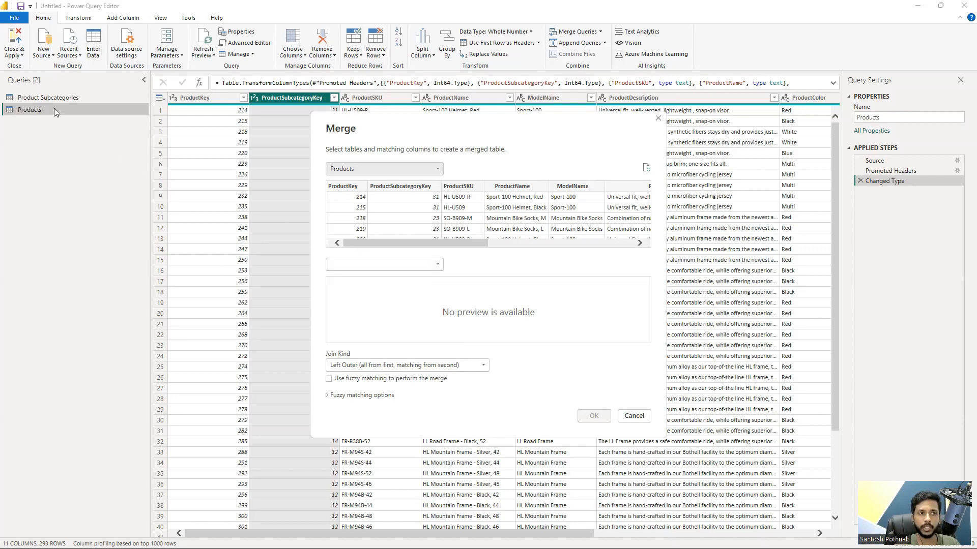
{"action": "left_click", "coordinate": [402, 265]}
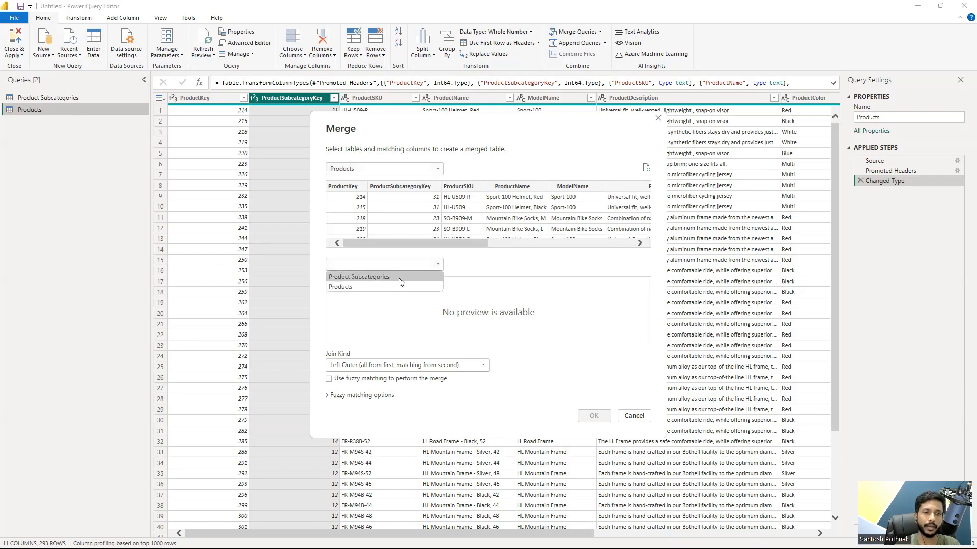
{"action": "left_click", "coordinate": [400, 279]}
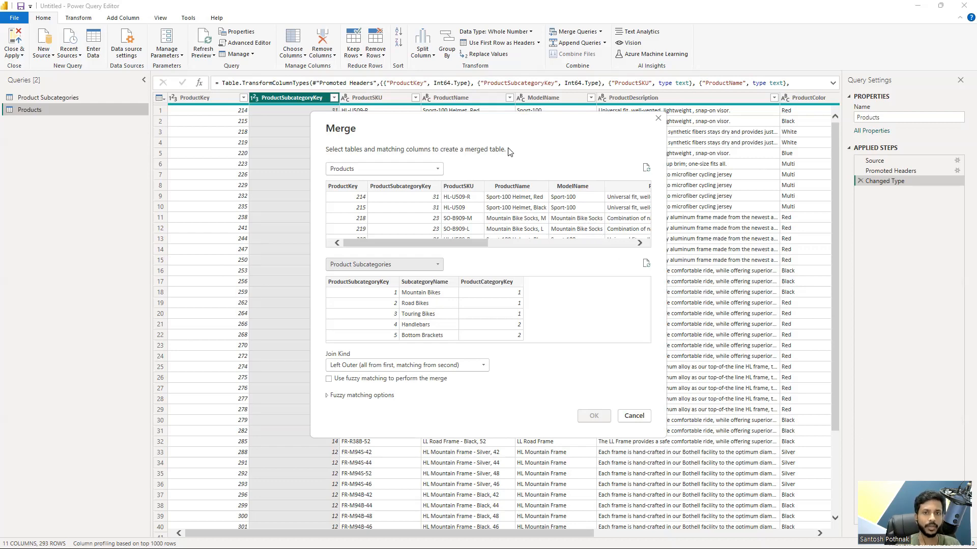
{"action": "left_click_drag", "start_coordinate": [512, 136], "coordinate": [603, 138]}
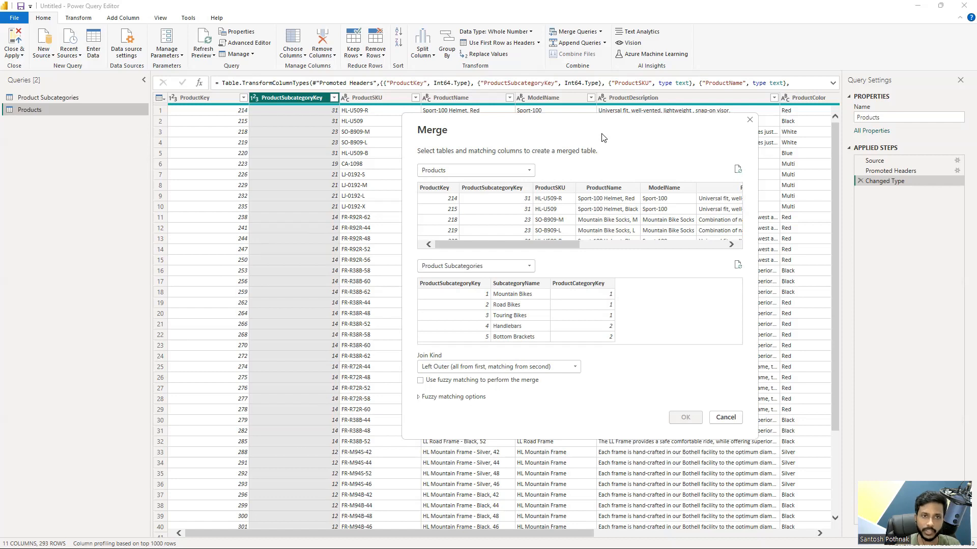
Step: Match both tables on ProductSubcategoryKey and create the merged query with a Left Outer join
{"action": "left_click", "coordinate": [471, 188]}
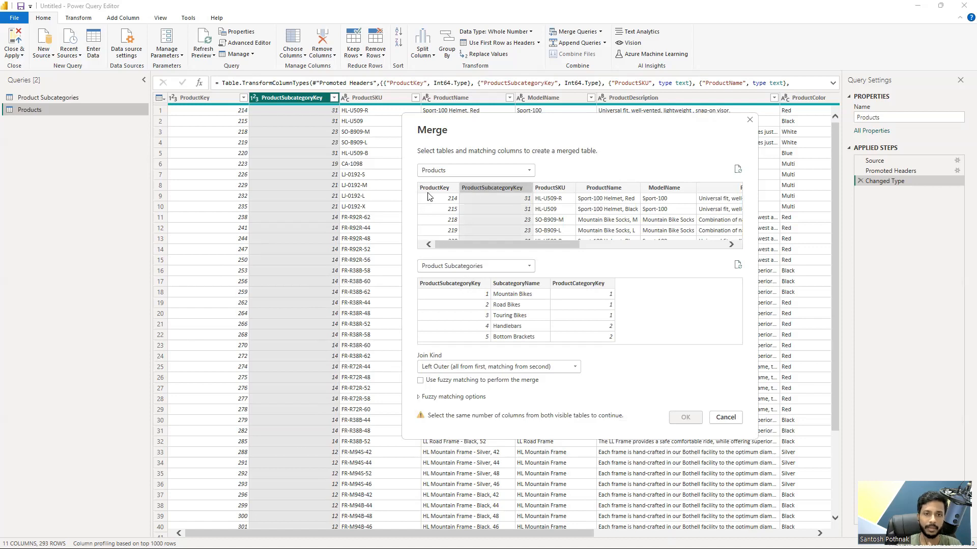
{"action": "left_click", "coordinate": [449, 285]}
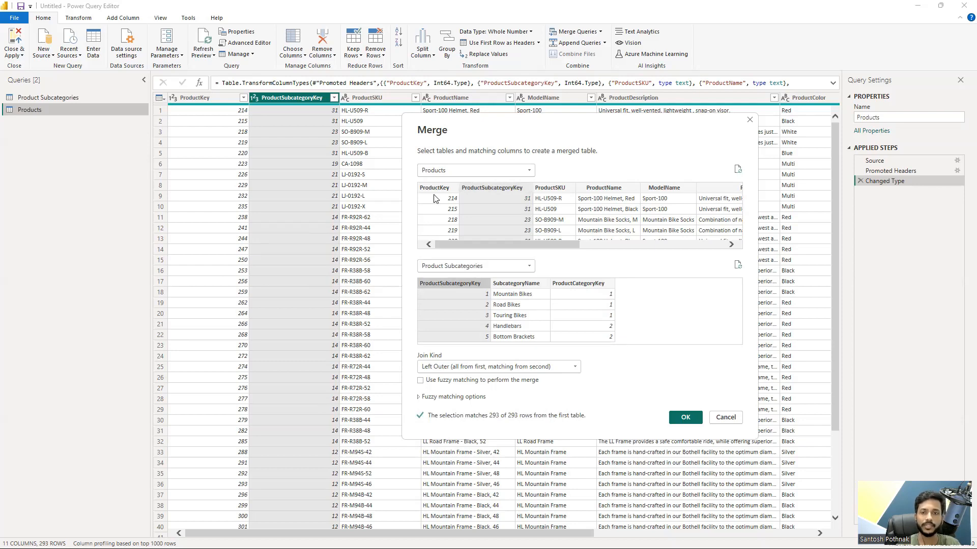
{"action": "left_click_drag", "start_coordinate": [551, 124], "coordinate": [433, 99]}
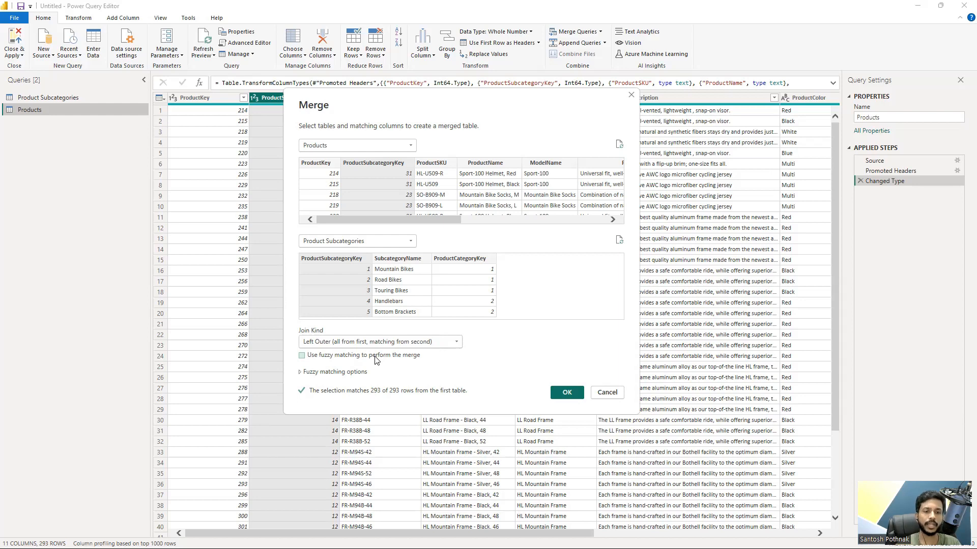
{"action": "left_click", "coordinate": [405, 342]}
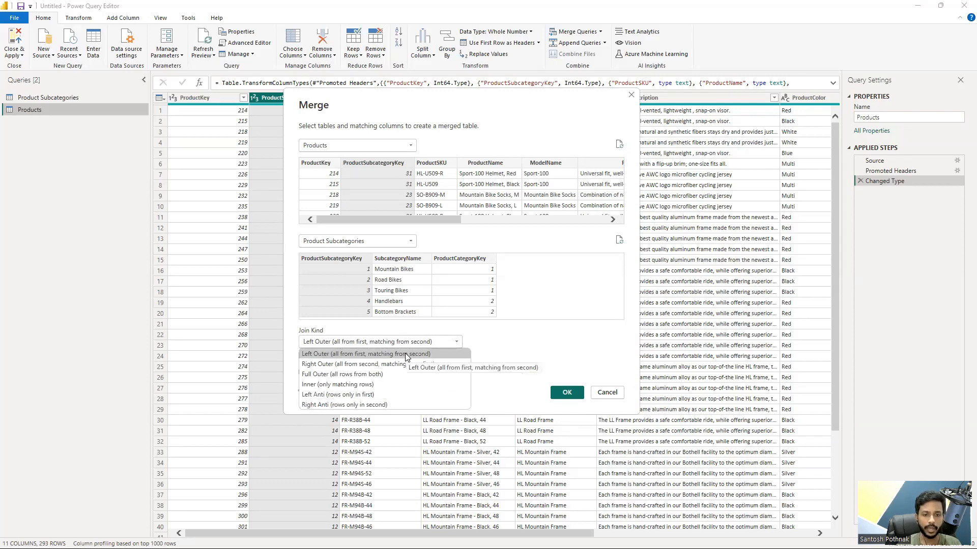
{"action": "left_click", "coordinate": [371, 361]}
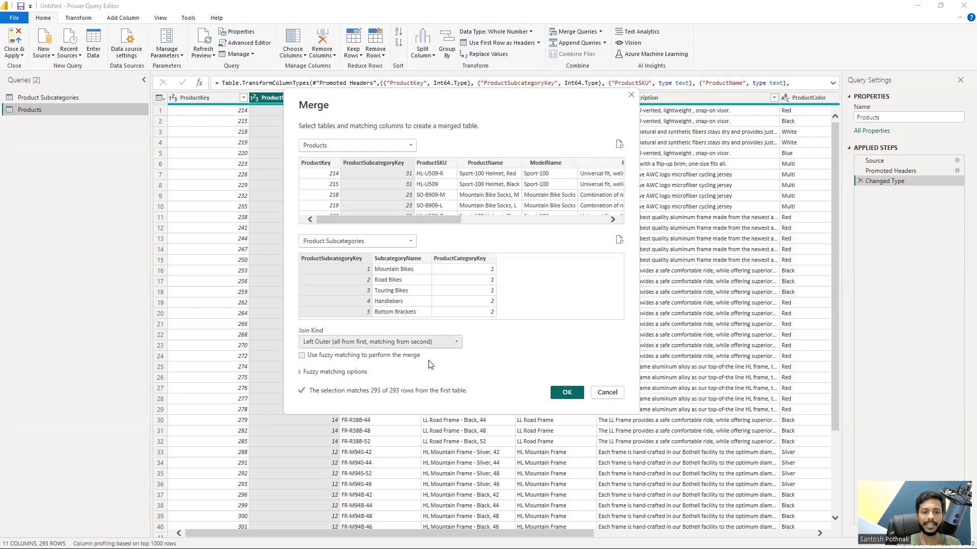
{"action": "left_click", "coordinate": [564, 392]}
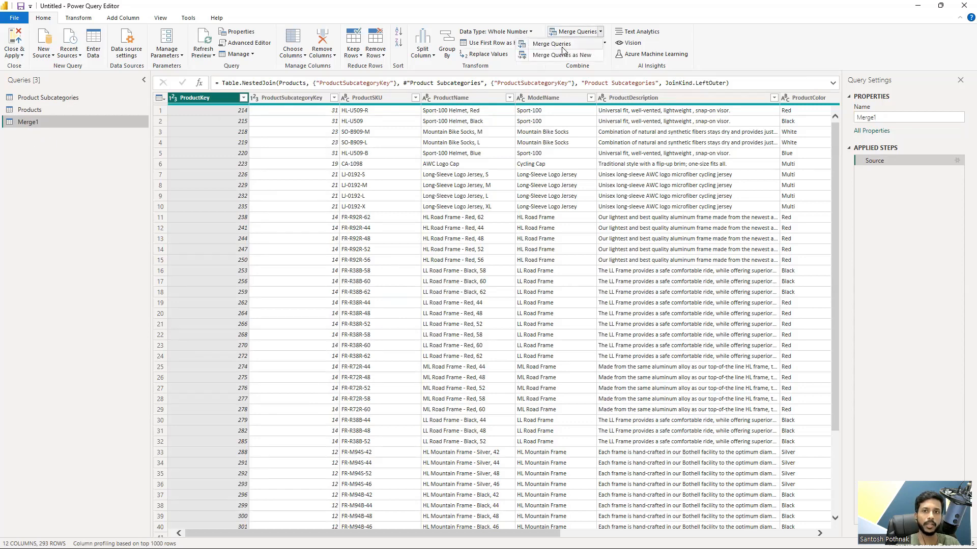
Step: Expand the merged query's Product Subcategories column to SubcategoryName only, without using the original column name as prefix
{"action": "double_click", "coordinate": [866, 117]}
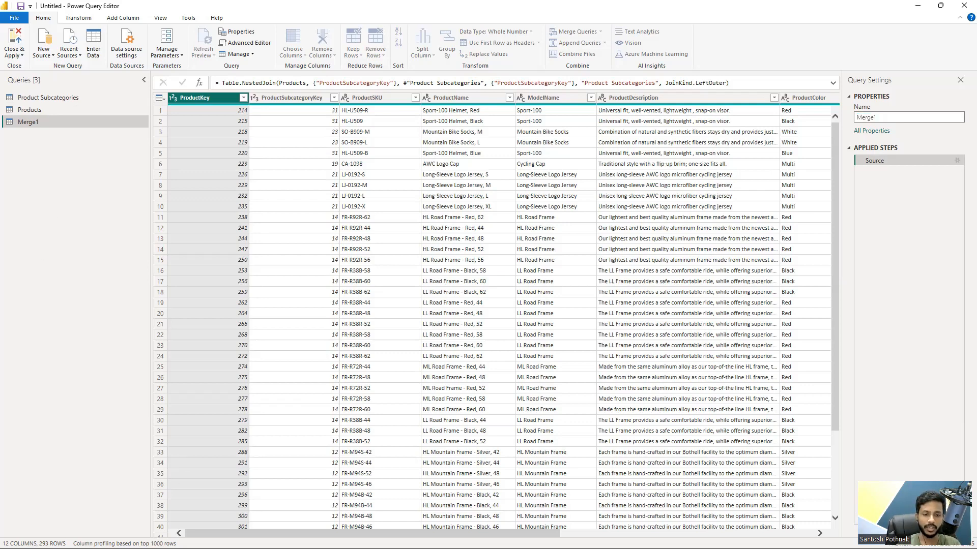
{"action": "scroll", "coordinate": [772, 467], "scroll_direction": "right", "scroll_amount": 10}
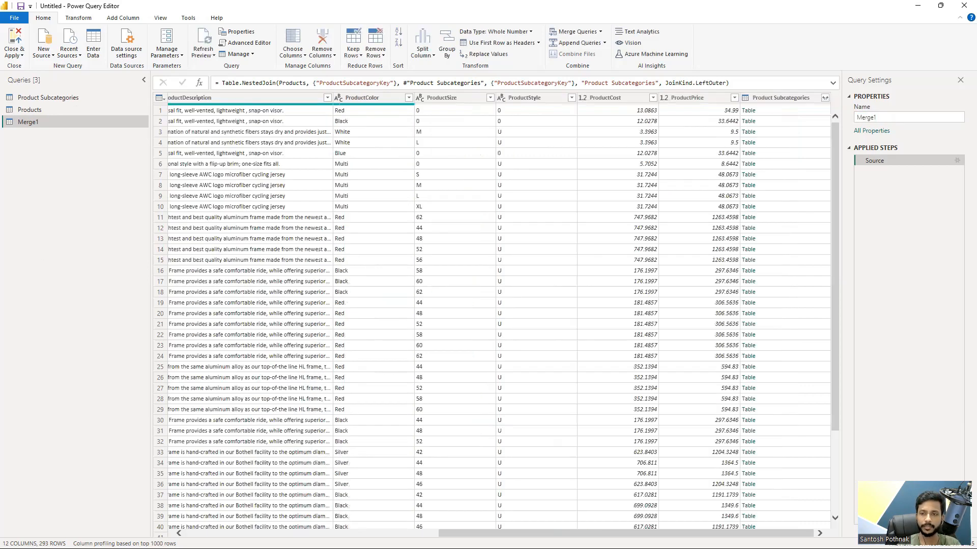
{"action": "left_click", "coordinate": [786, 99]}
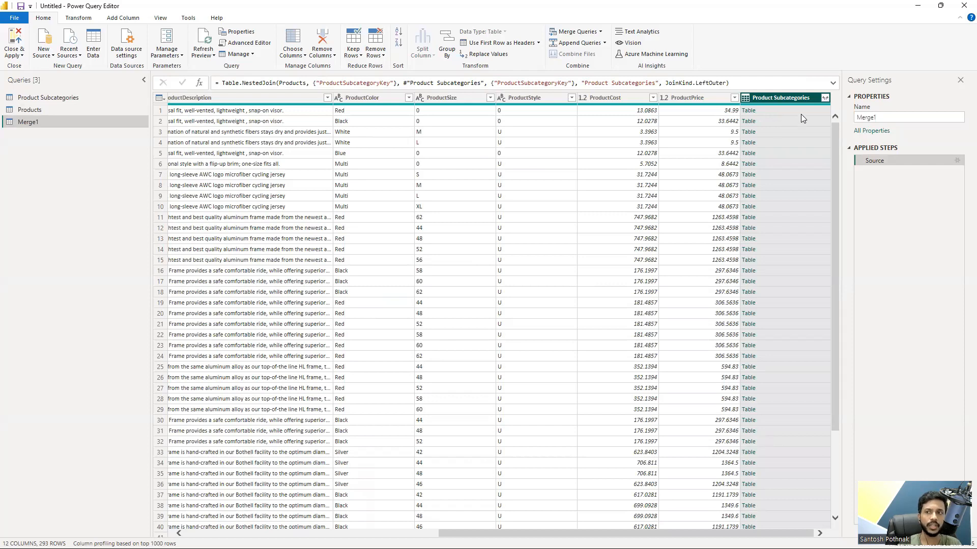
{"action": "left_click", "coordinate": [825, 98]}
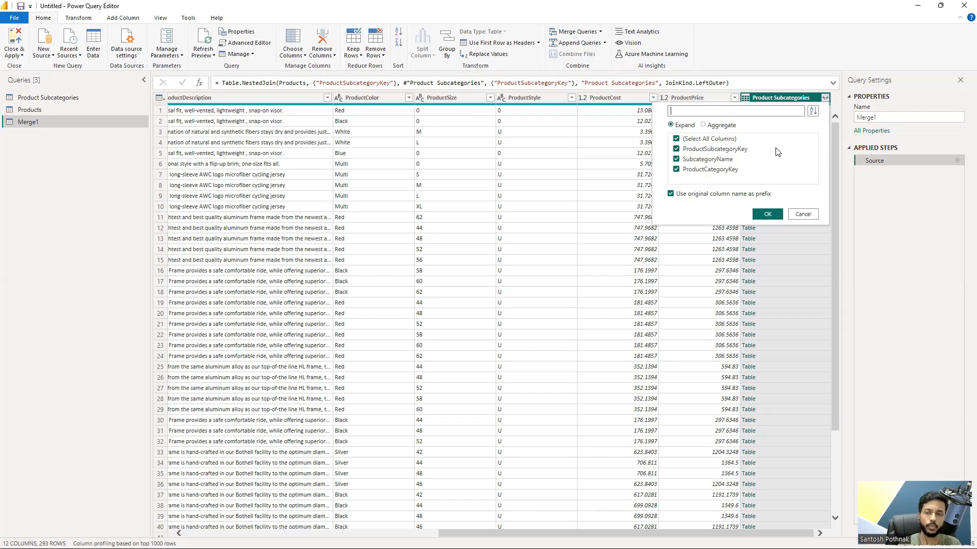
{"action": "left_click", "coordinate": [709, 140]}
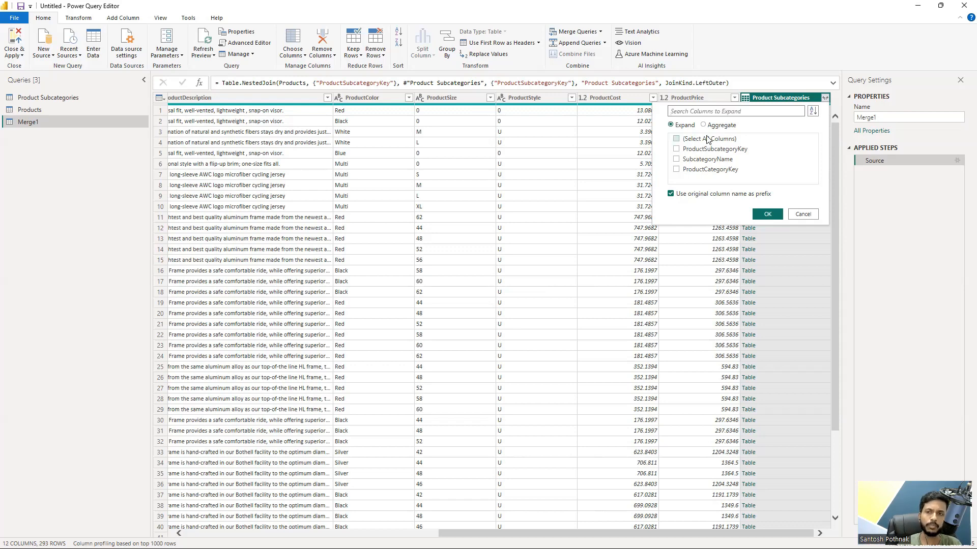
{"action": "left_click", "coordinate": [679, 196]}
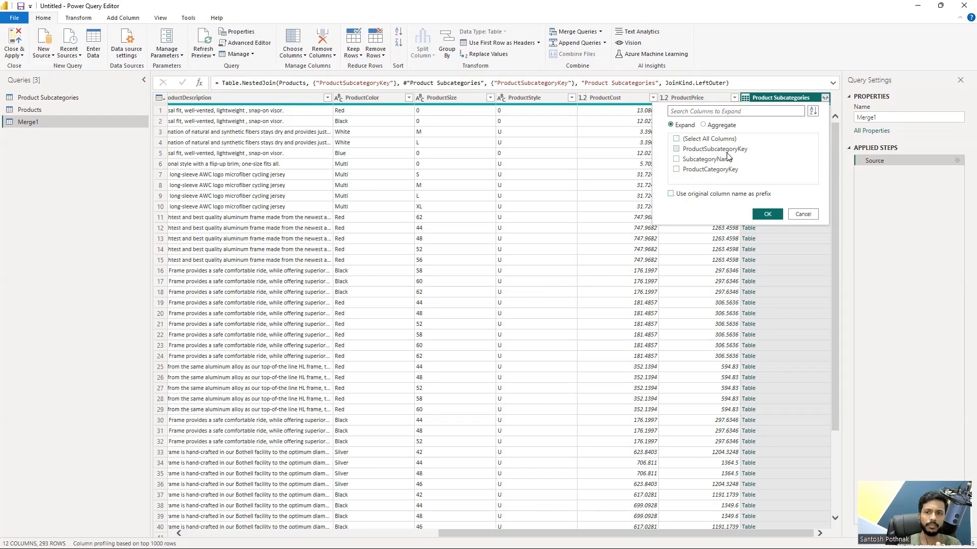
{"action": "left_click", "coordinate": [676, 160]}
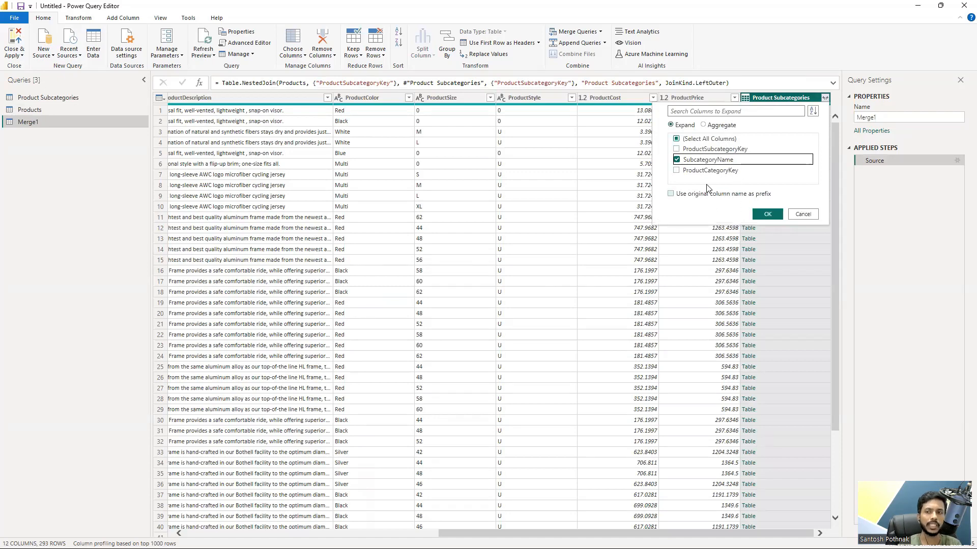
{"action": "left_click", "coordinate": [766, 214]}
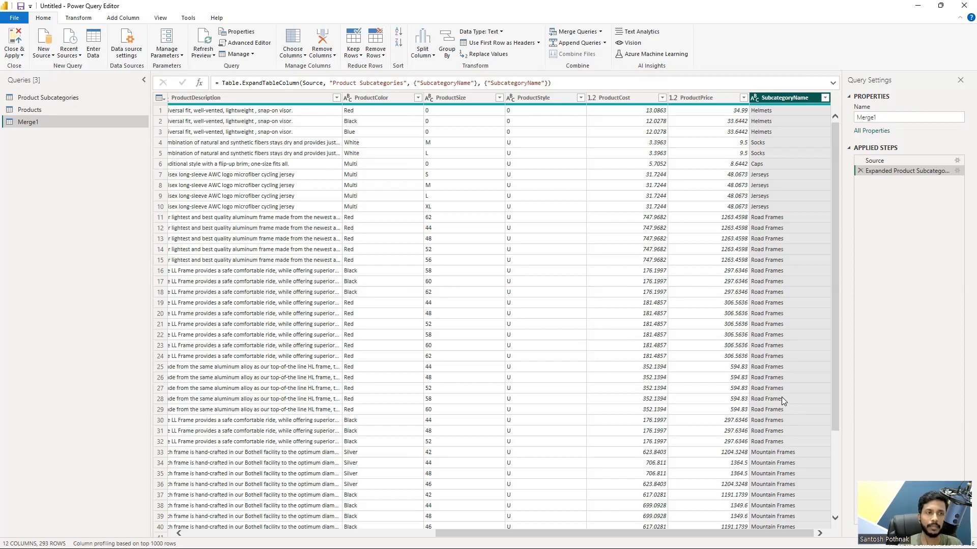
Step: Delete the applied step that expands the Product Subcategories column in the merged query
{"action": "left_click", "coordinate": [67, 99]}
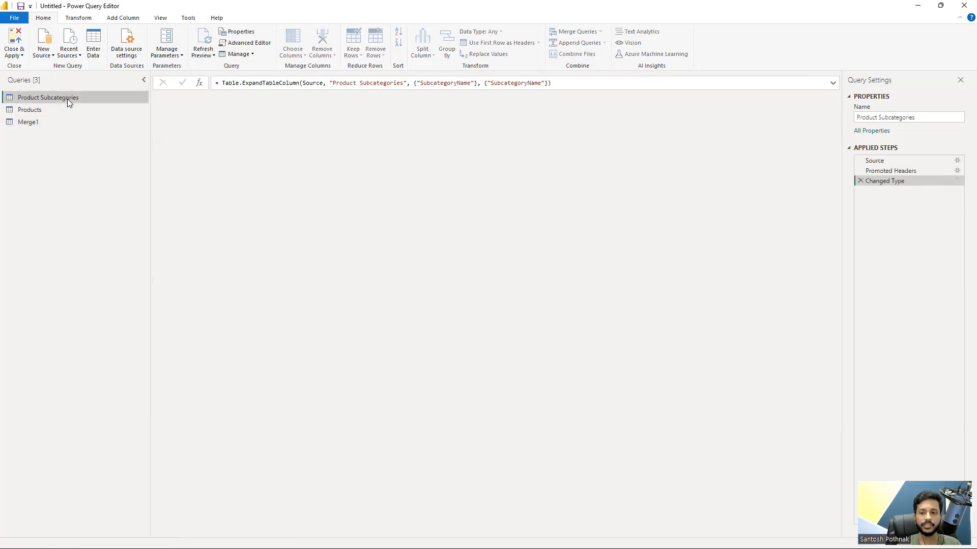
{"action": "left_click", "coordinate": [58, 123]}
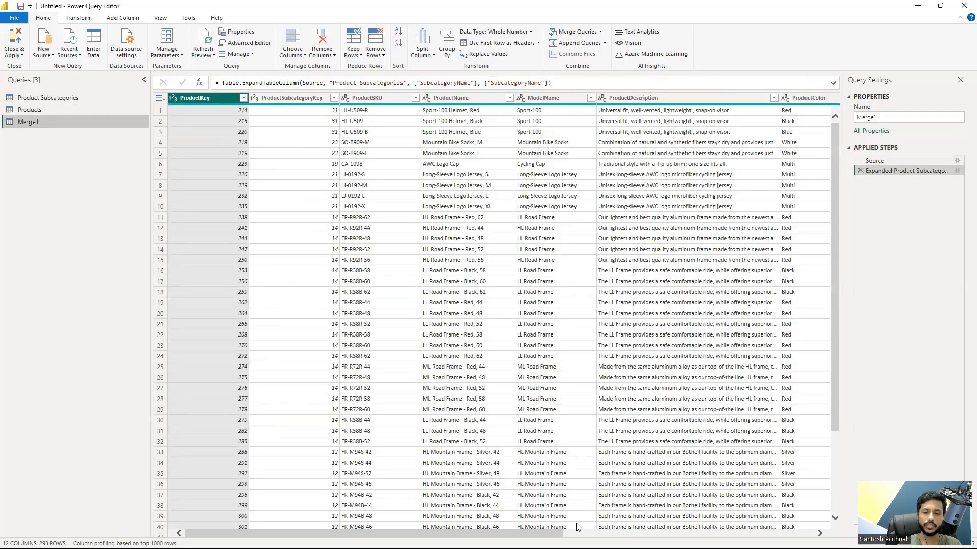
{"action": "left_click", "coordinate": [578, 533]}
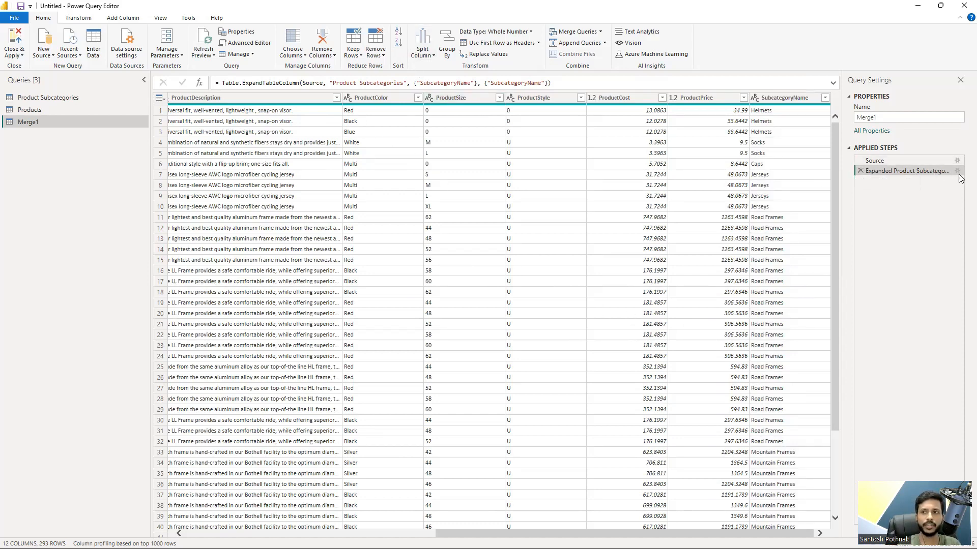
{"action": "left_click", "coordinate": [860, 171]}
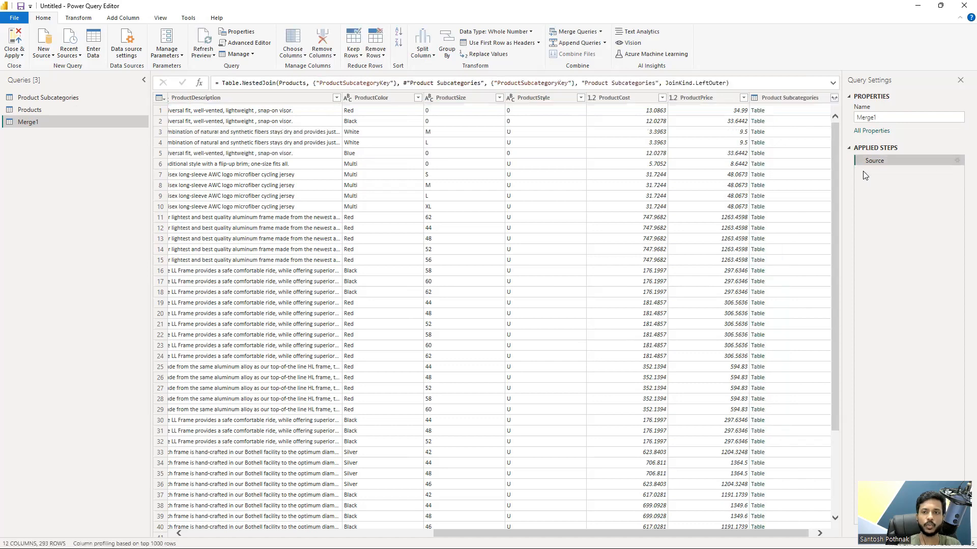
{"action": "left_click", "coordinate": [953, 161]}
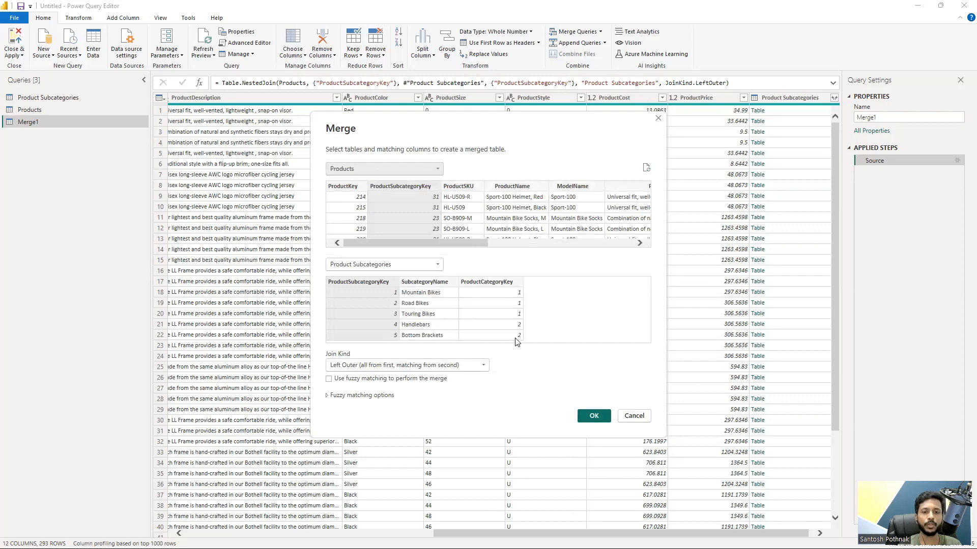
{"action": "left_click", "coordinate": [476, 369]}
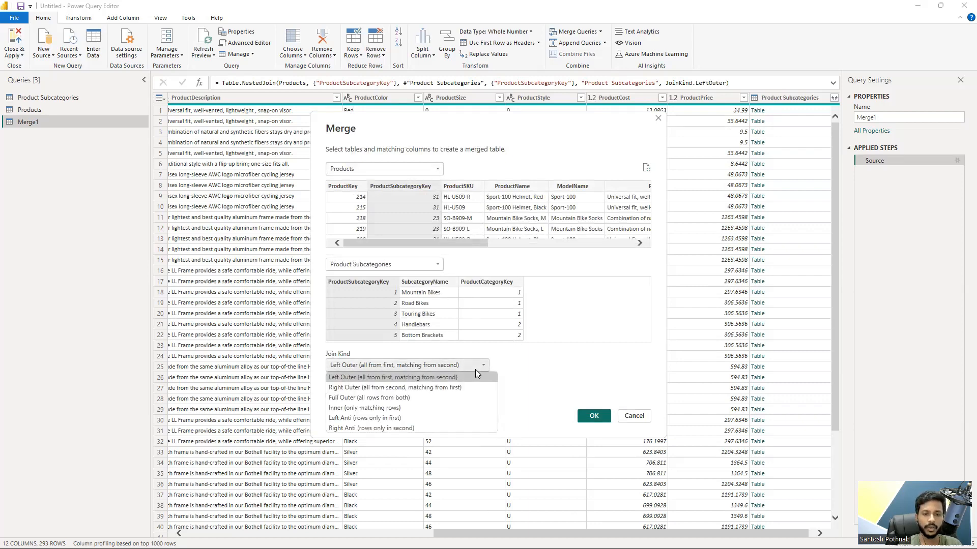
{"action": "left_click", "coordinate": [447, 387]}
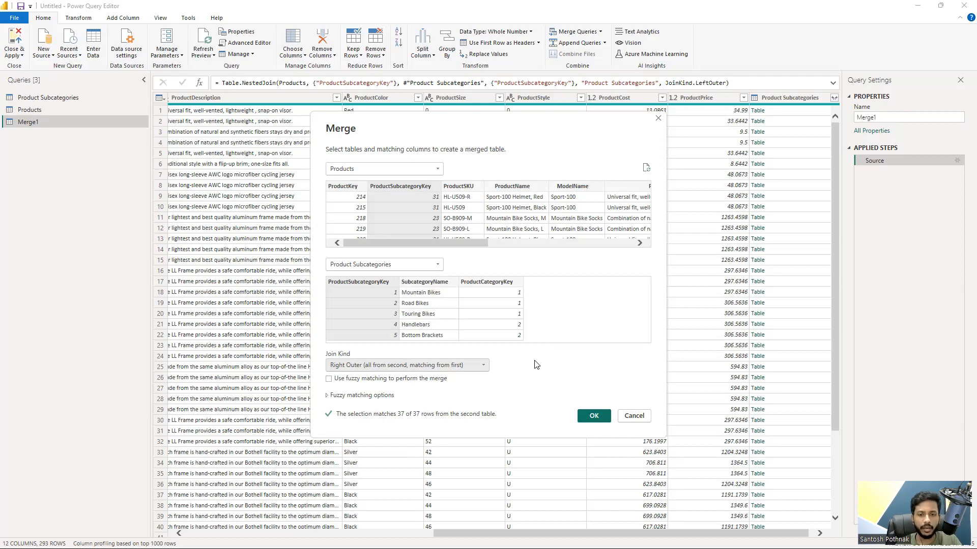
{"action": "left_click", "coordinate": [619, 415]}
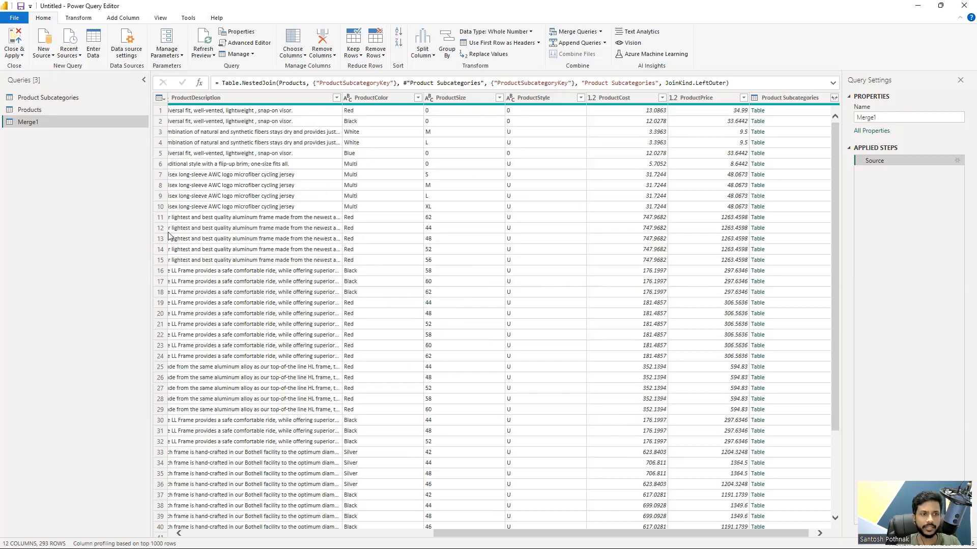
Step: Check the row counts of the Products and Product Subcategories queries
{"action": "left_click", "coordinate": [54, 111]}
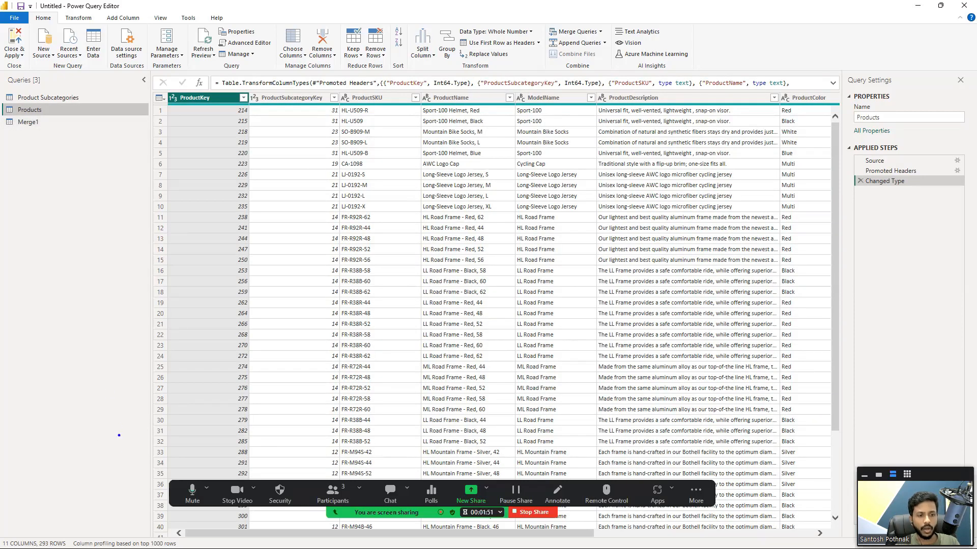
{"action": "left_click_drag", "start_coordinate": [39, 527], "coordinate": [62, 548]}
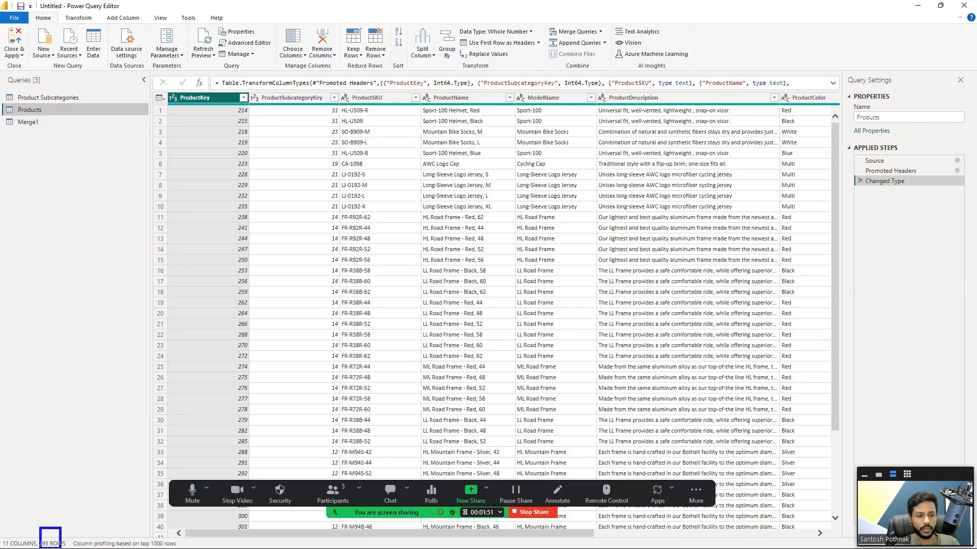
{"action": "key", "text": "super"}
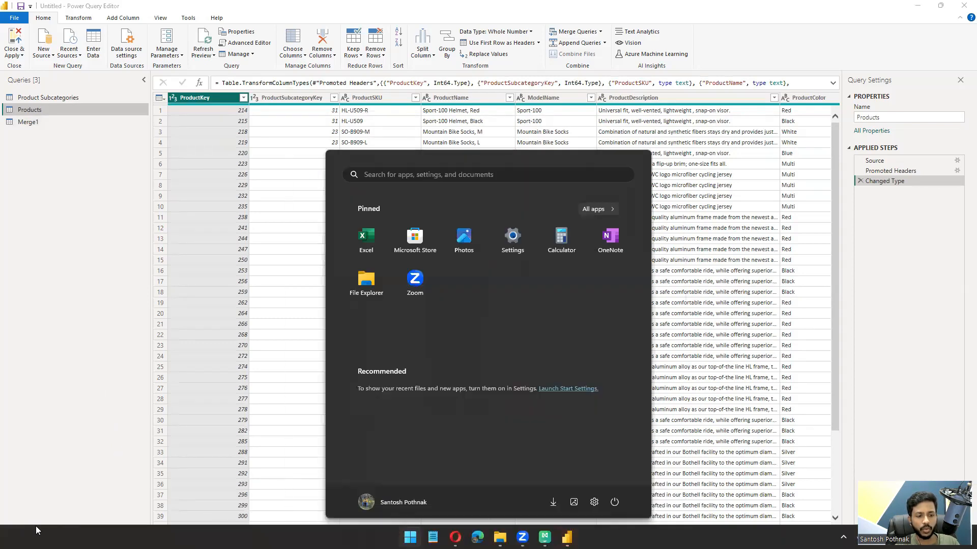
{"action": "key", "text": "Escape"}
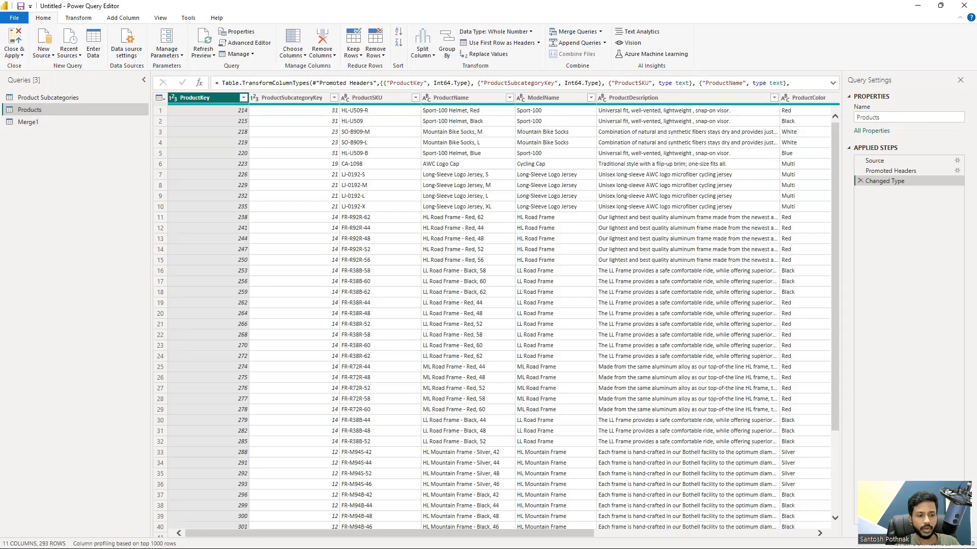
{"action": "left_click", "coordinate": [45, 97]}
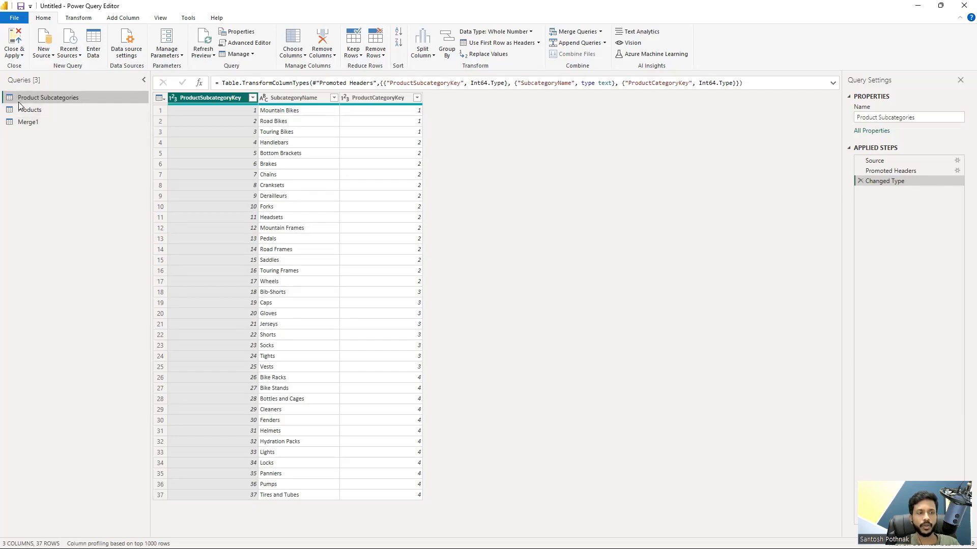
Step: Change the merged query's join kind to Right Outer (all from second, matching from first)
{"action": "left_click", "coordinate": [27, 122]}
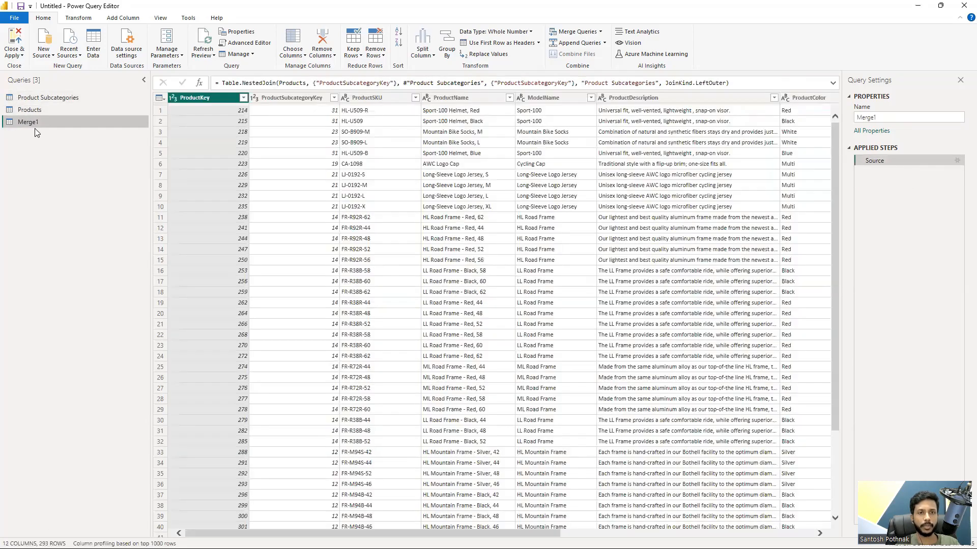
{"action": "left_click", "coordinate": [956, 161]}
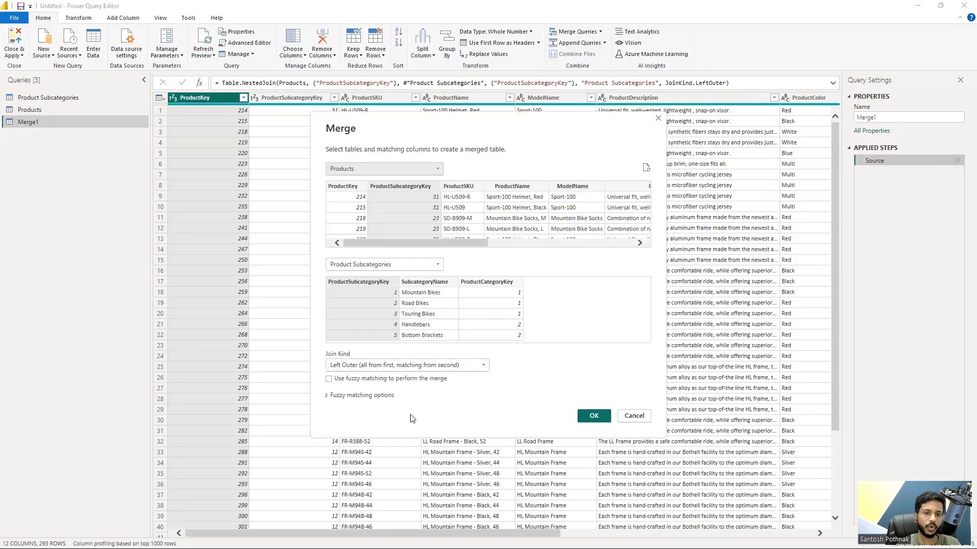
{"action": "left_click", "coordinate": [392, 365]}
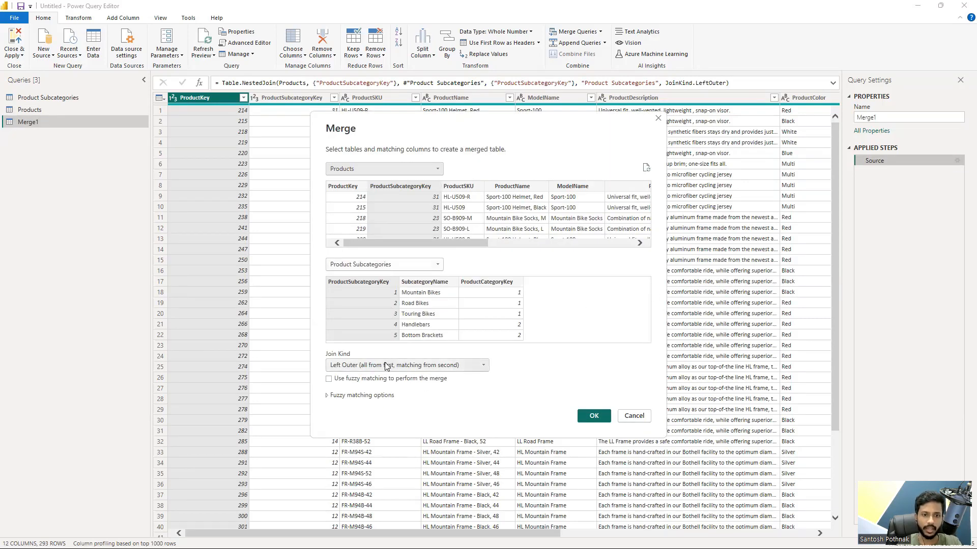
{"action": "left_click", "coordinate": [390, 389]}
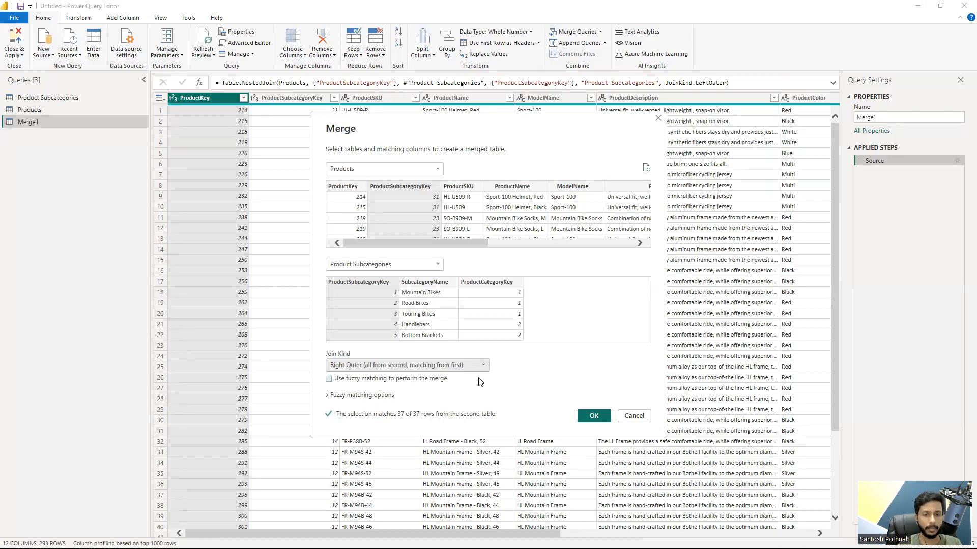
{"action": "left_click", "coordinate": [593, 416]}
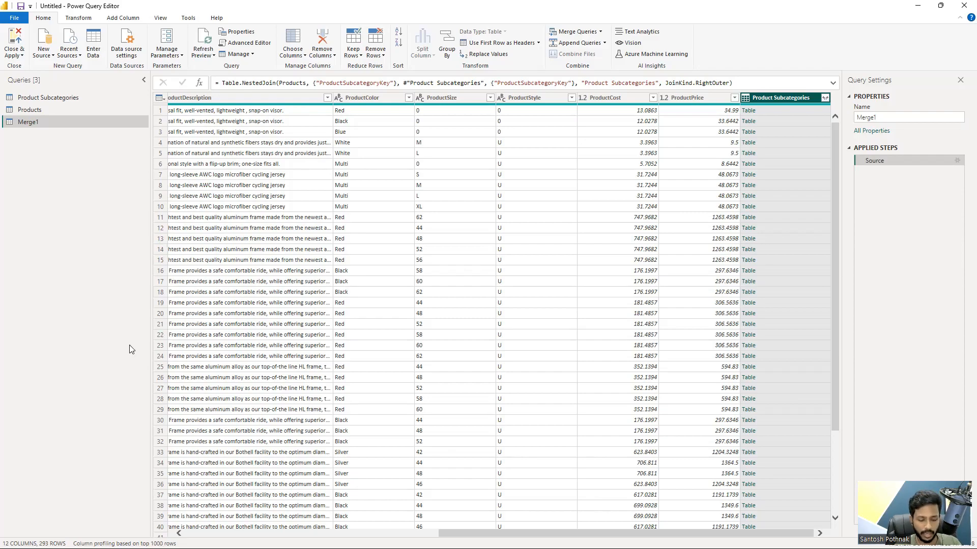
Step: View the AdventureWorks_Product_Subcategories file from the desktop's Merging Queries folder in Excel, recheck the merge settings in Power Query, and close the file
{"action": "key", "text": "super+d"}
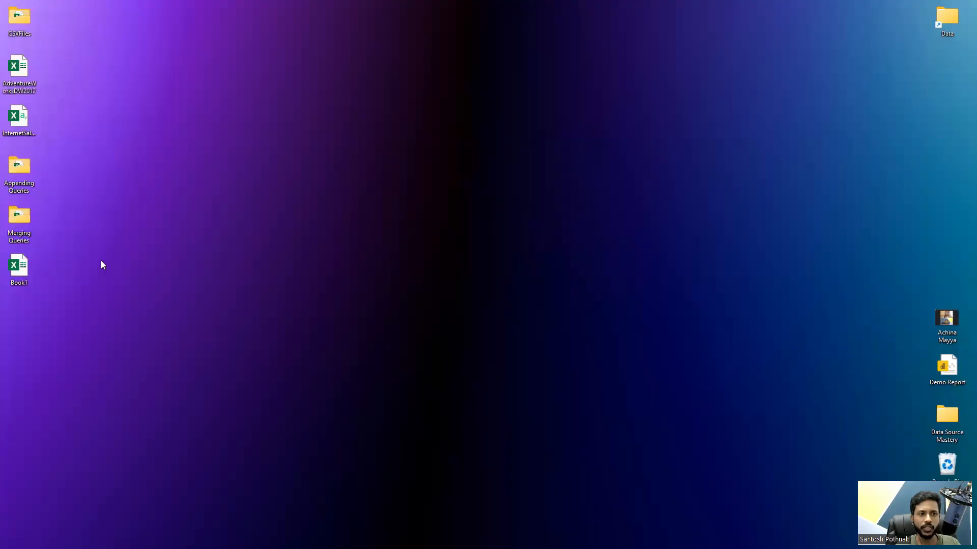
{"action": "double_click", "coordinate": [24, 223]}
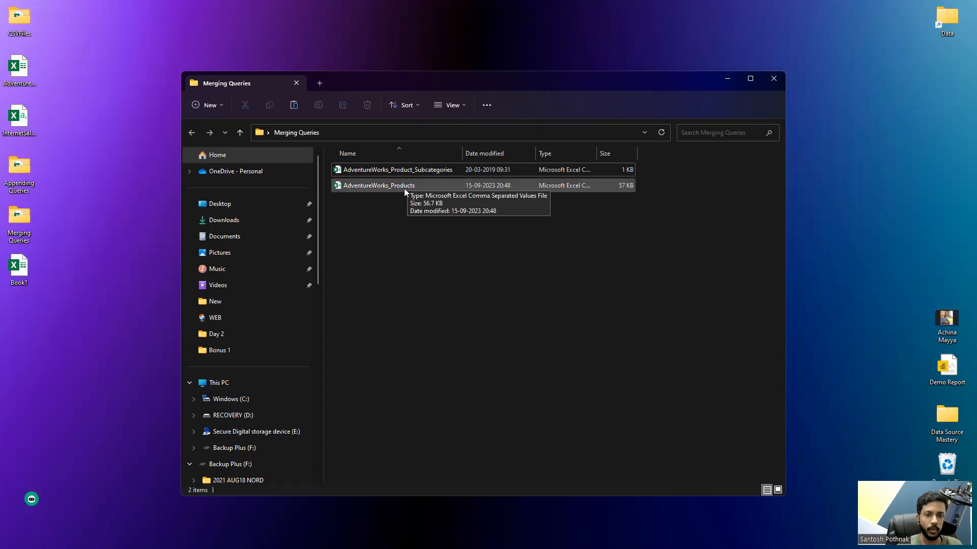
{"action": "double_click", "coordinate": [417, 170]}
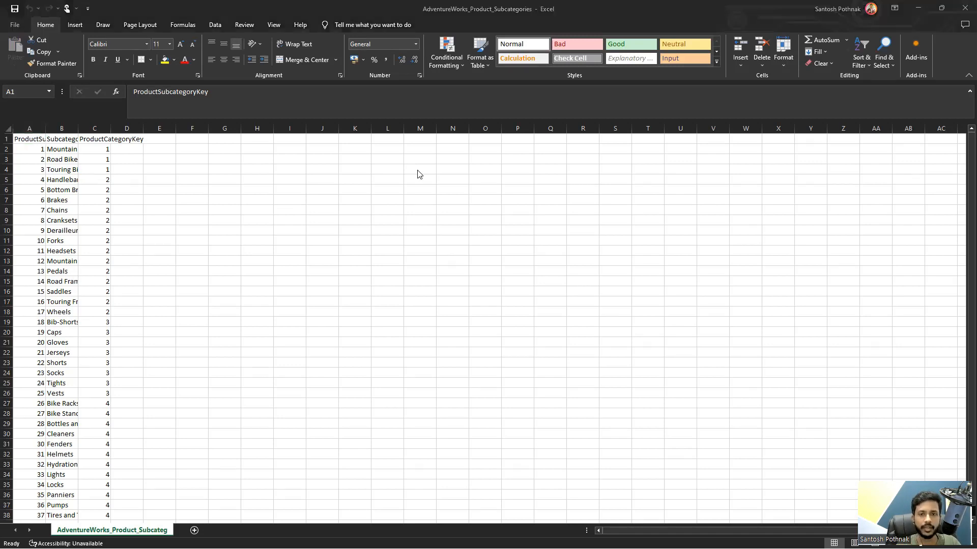
{"action": "key", "text": "alt+Tab"}
{"action": "key", "text": "Tab"}
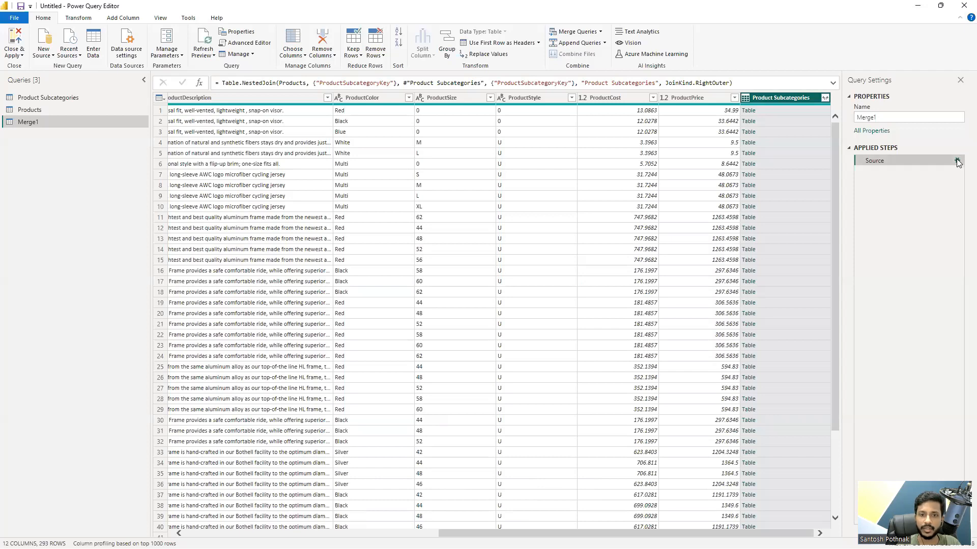
{"action": "left_click", "coordinate": [957, 160]}
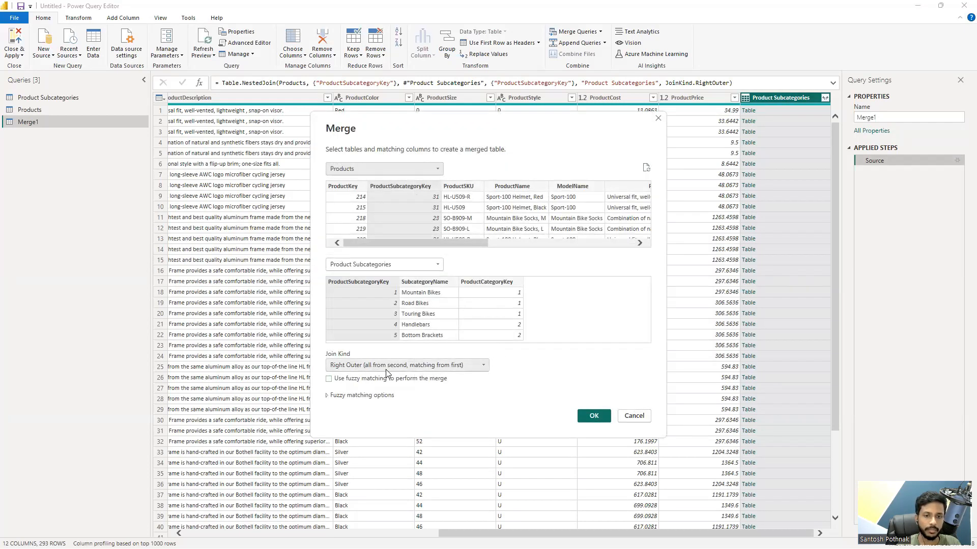
{"action": "left_click", "coordinate": [593, 415]}
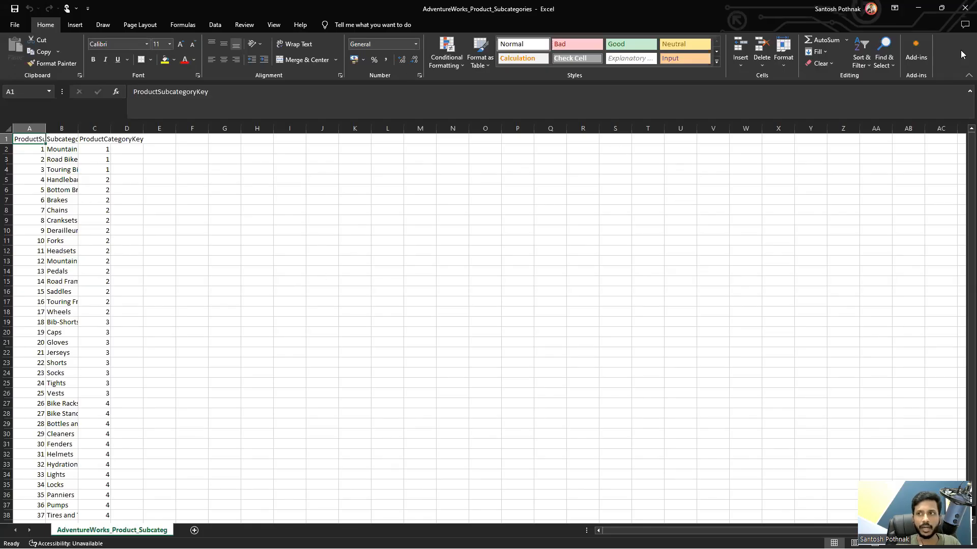
{"action": "left_click", "coordinate": [964, 8]}
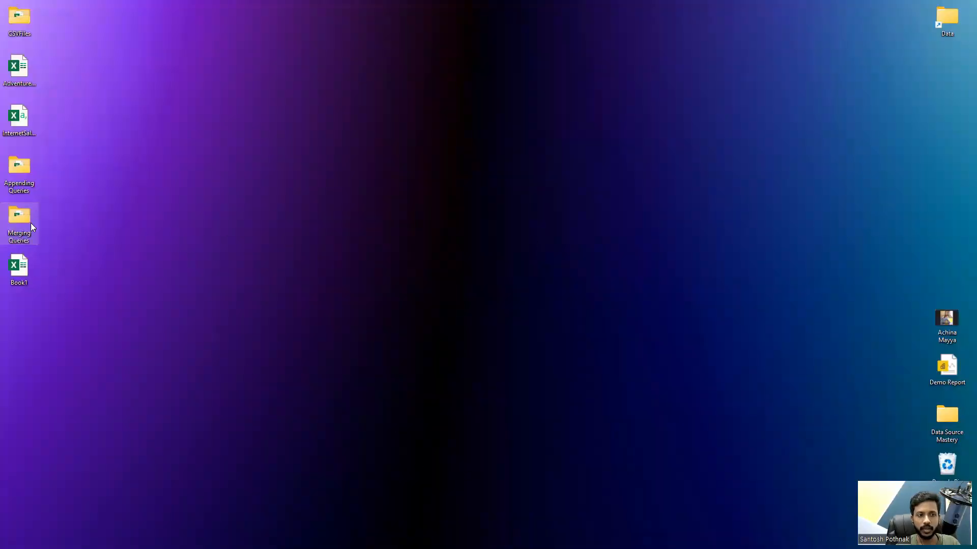
Step: Open AdventureWorks_Products from the Merging Queries folder in Excel and fit the ProductSubcategoryKey column to its contents
{"action": "double_click", "coordinate": [31, 223]}
{"action": "left_click", "coordinate": [404, 186]}
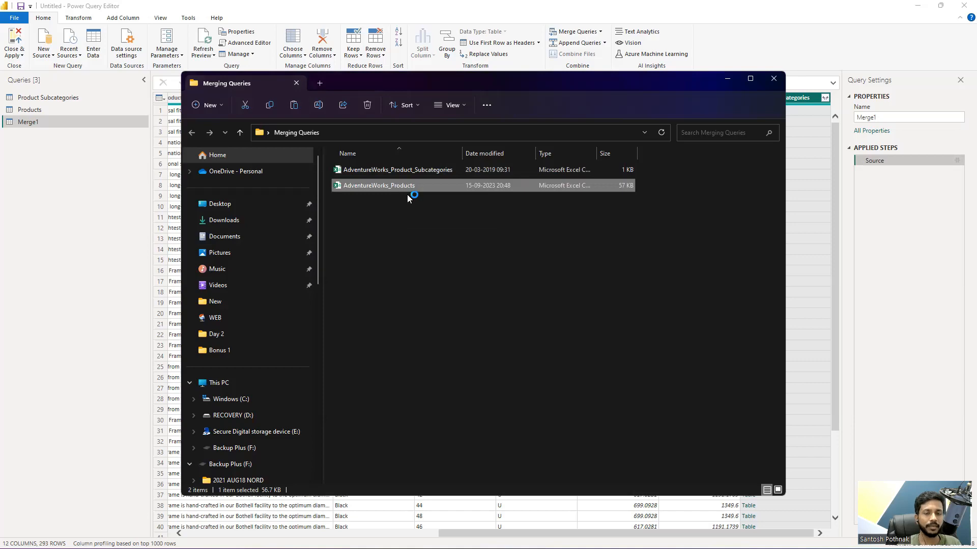
{"action": "key", "text": "Return"}
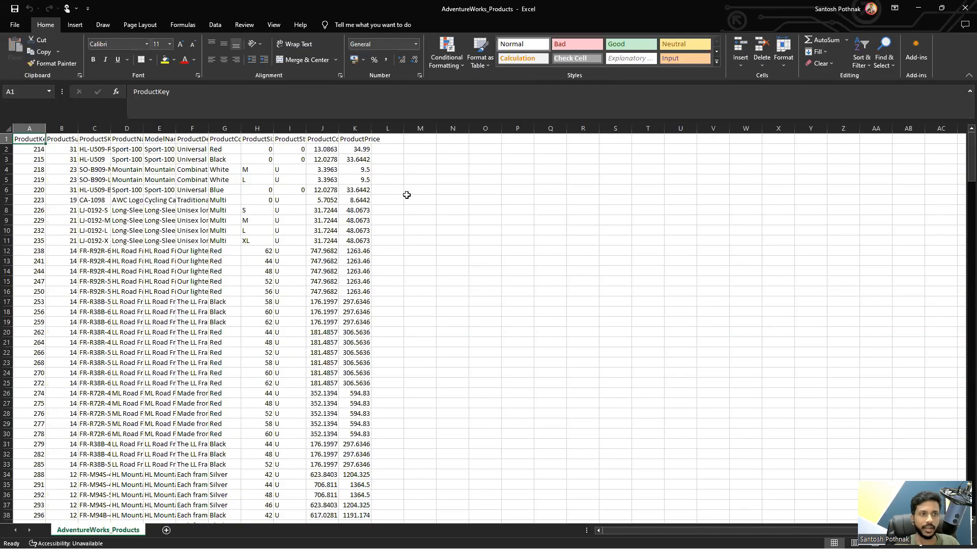
{"action": "left_click_drag", "start_coordinate": [78, 127], "coordinate": [77, 127]}
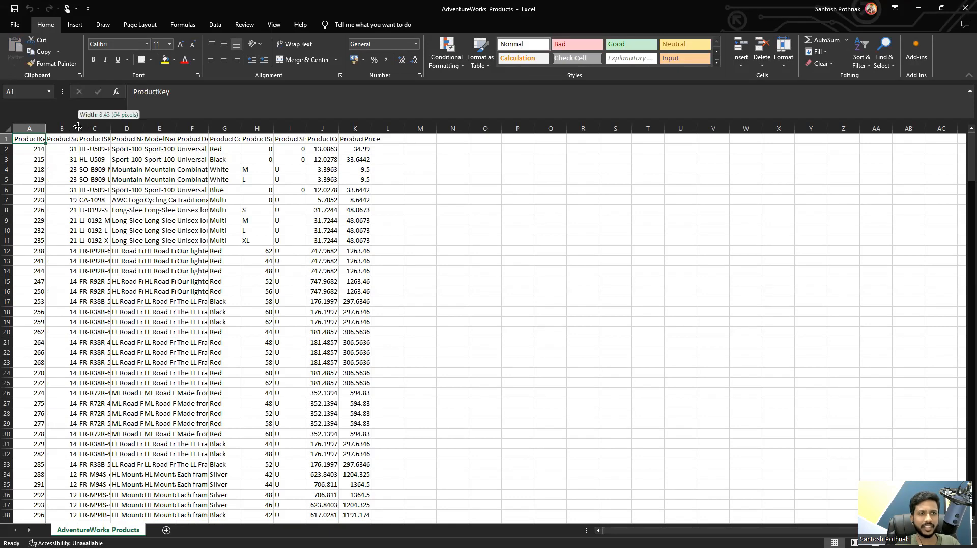
{"action": "double_click", "coordinate": [78, 127]}
Step: Set the first product's ProductSubcategoryKey in cell B2 to 313131, then save and close the file
{"action": "left_click", "coordinate": [117, 152]}
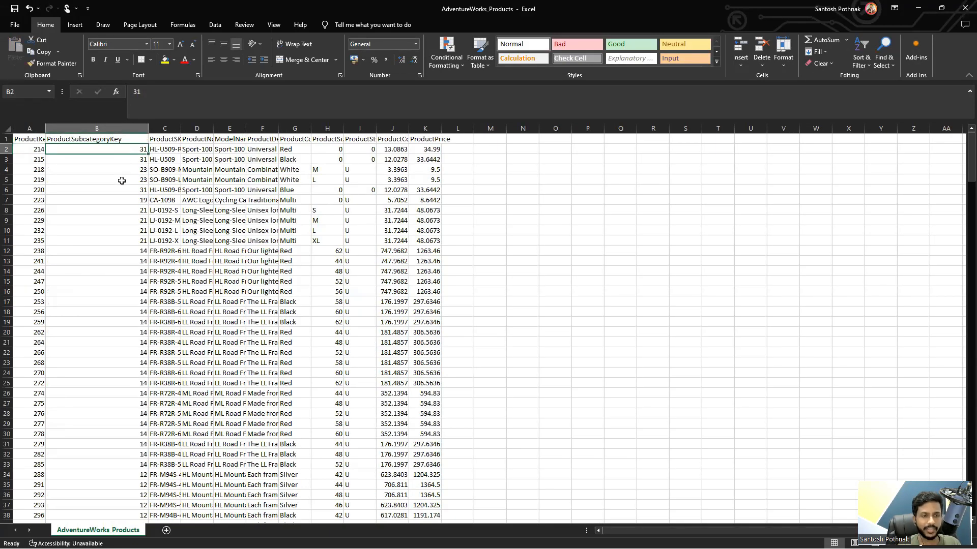
{"action": "type", "text": "32"}
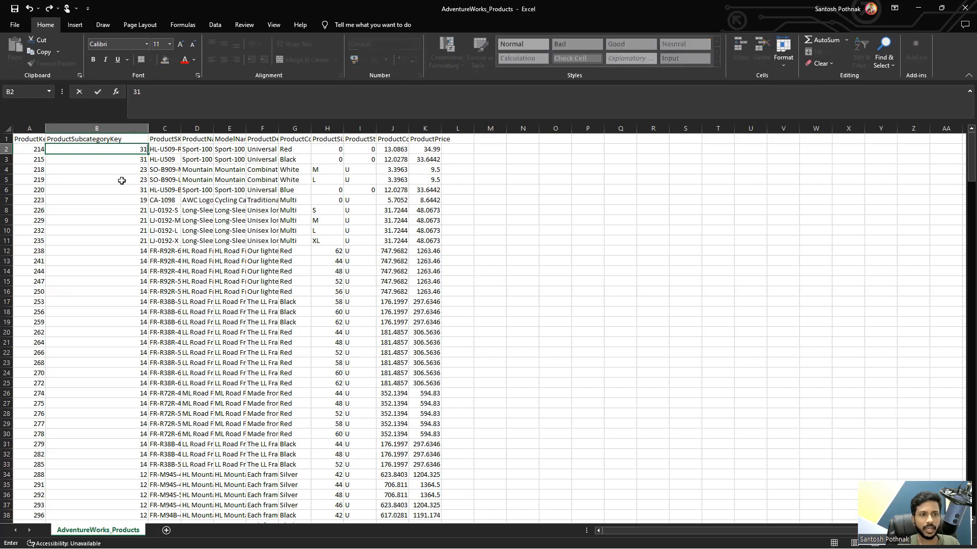
{"action": "type", "text": "3131"}
{"action": "key", "text": "Return"}
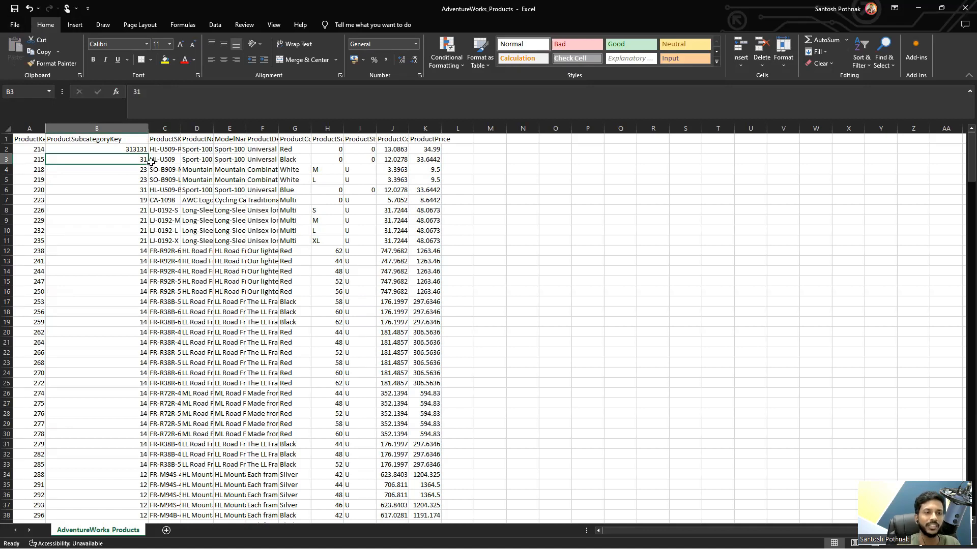
{"action": "left_click", "coordinate": [965, 8]}
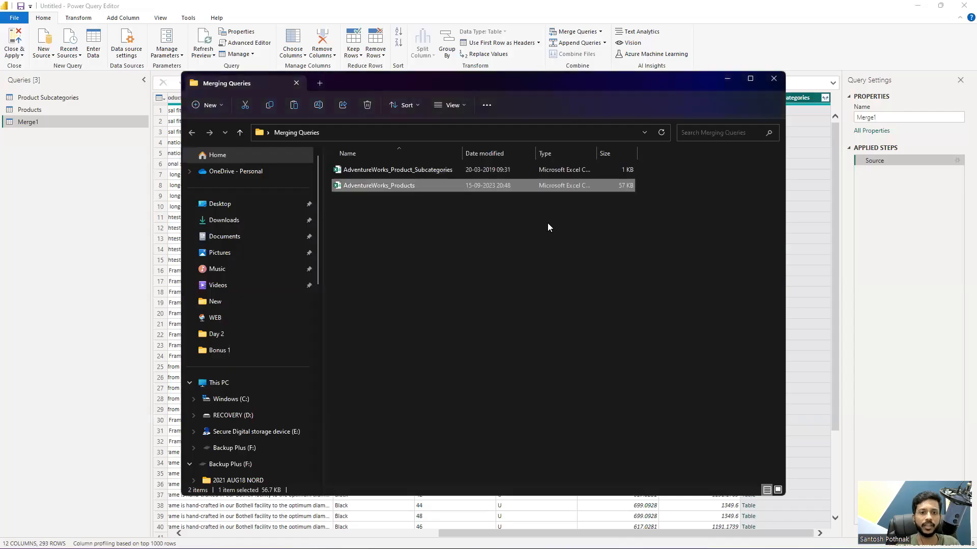
Step: Return to Power Query Editor and reapply the merge of Products and Product Subcategories with the Right Outer join kind
{"action": "left_click", "coordinate": [120, 251]}
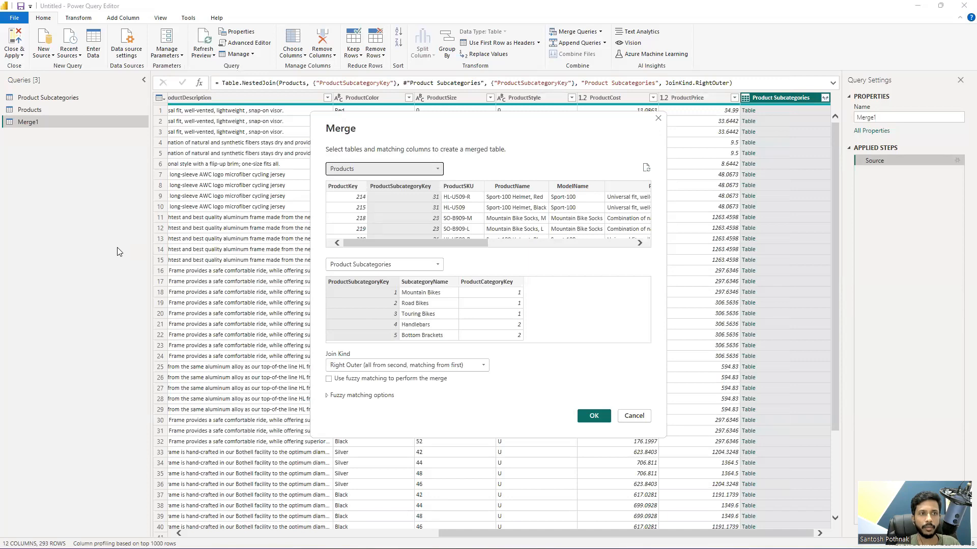
{"action": "left_click", "coordinate": [594, 416]}
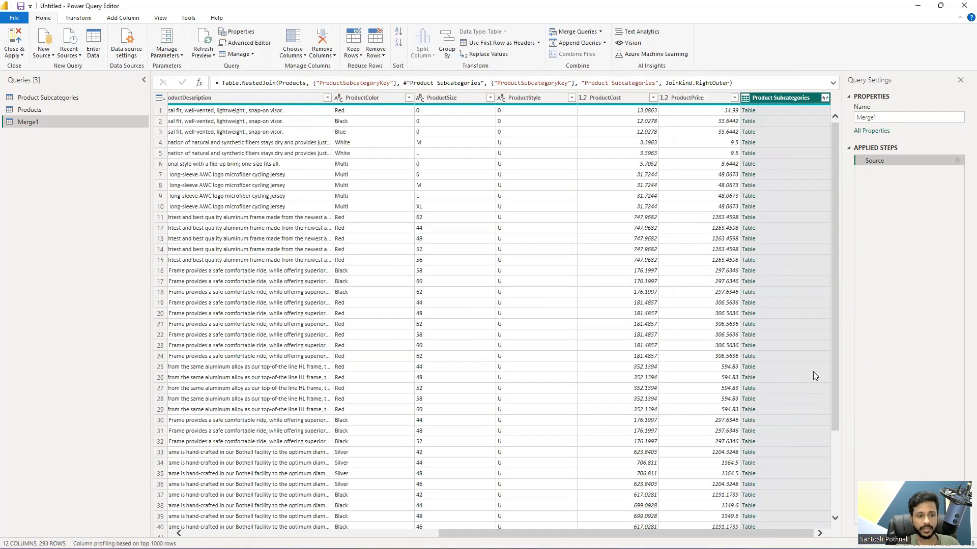
{"action": "left_click", "coordinate": [958, 160]}
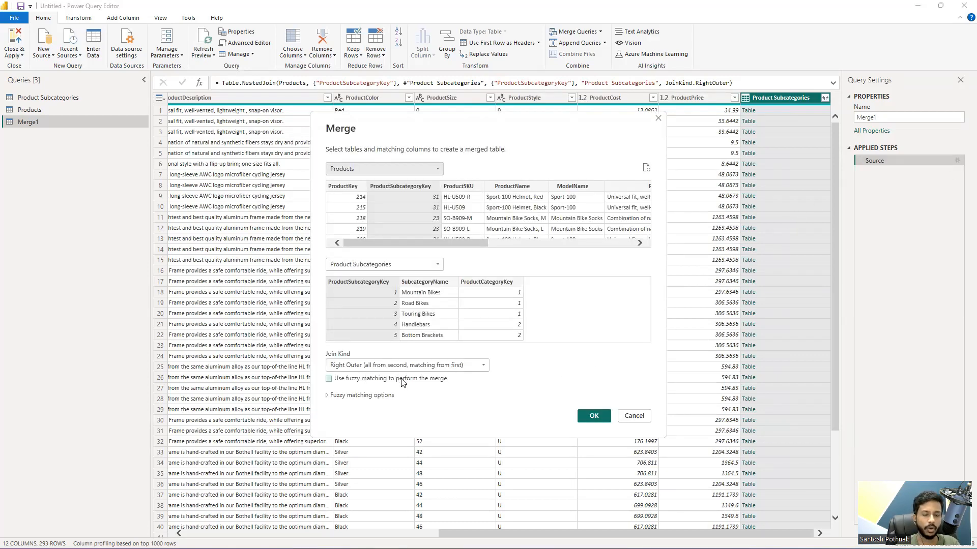
{"action": "left_click", "coordinate": [375, 365]}
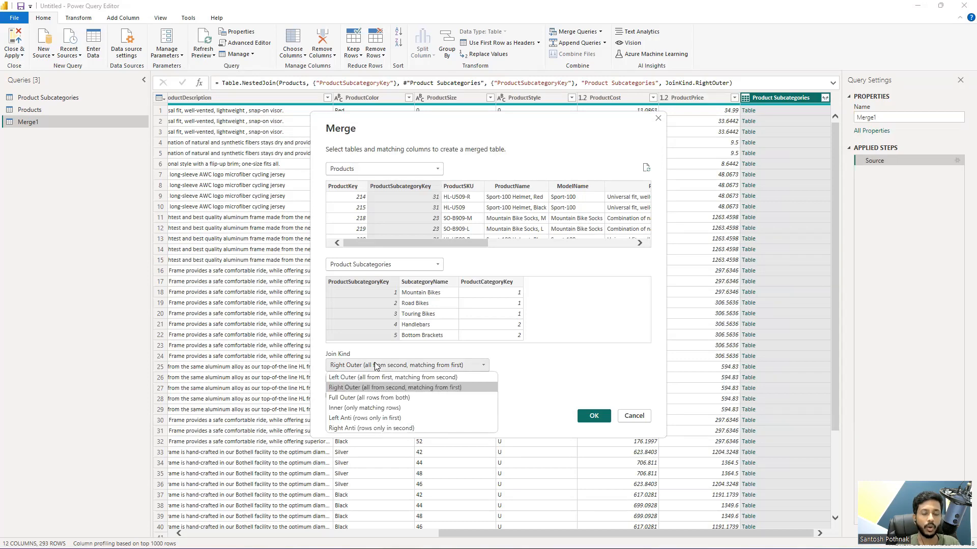
{"action": "left_click", "coordinate": [378, 388]}
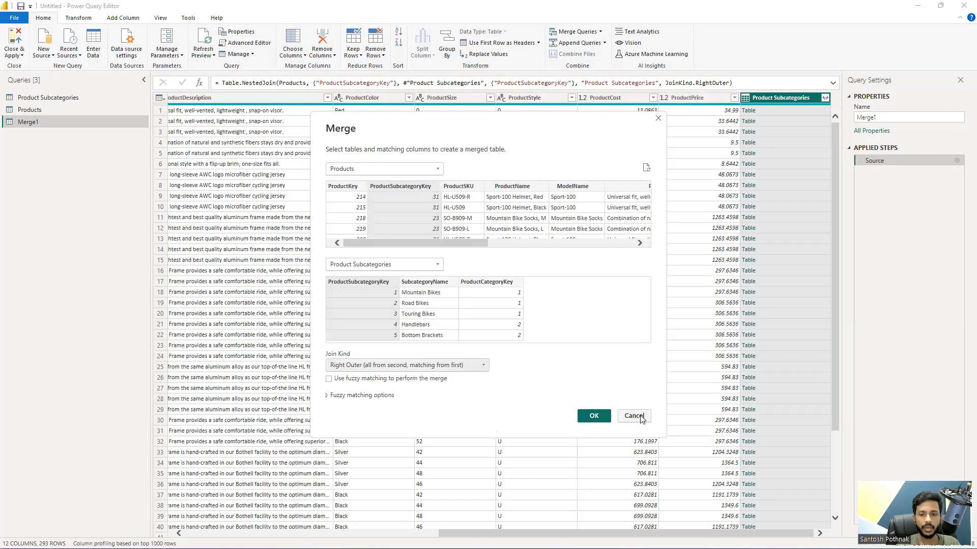
{"action": "left_click", "coordinate": [594, 417]}
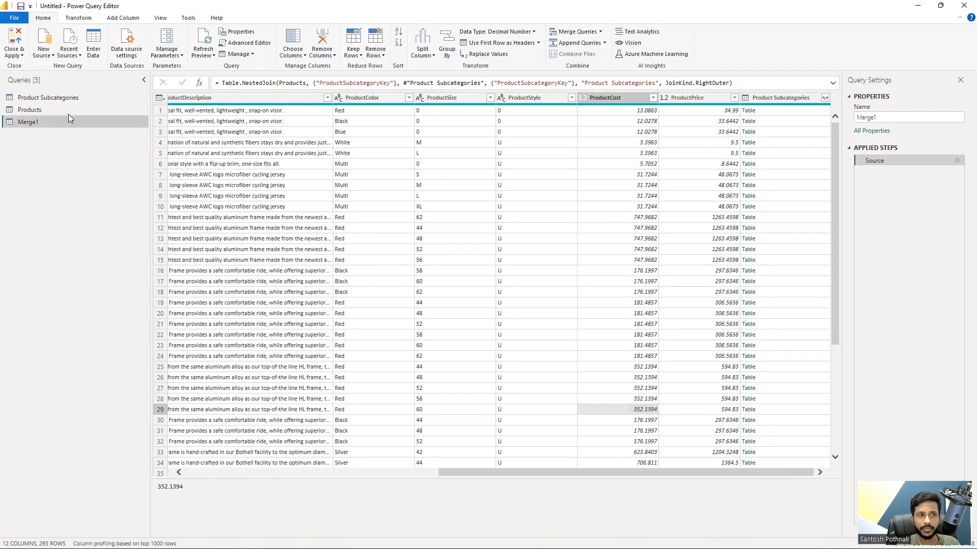
Step: Refresh the preview of the Products query
{"action": "left_click", "coordinate": [84, 98]}
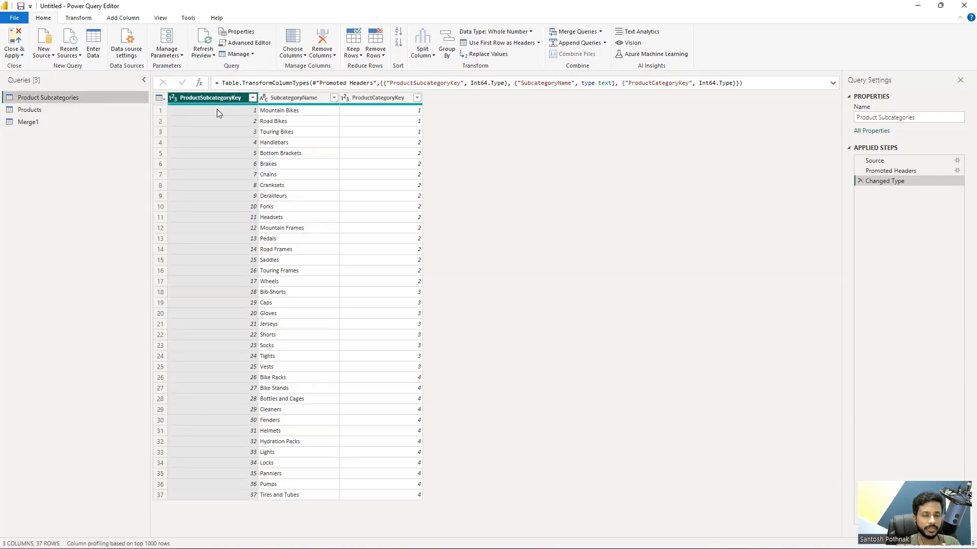
{"action": "left_click", "coordinate": [720, 498]}
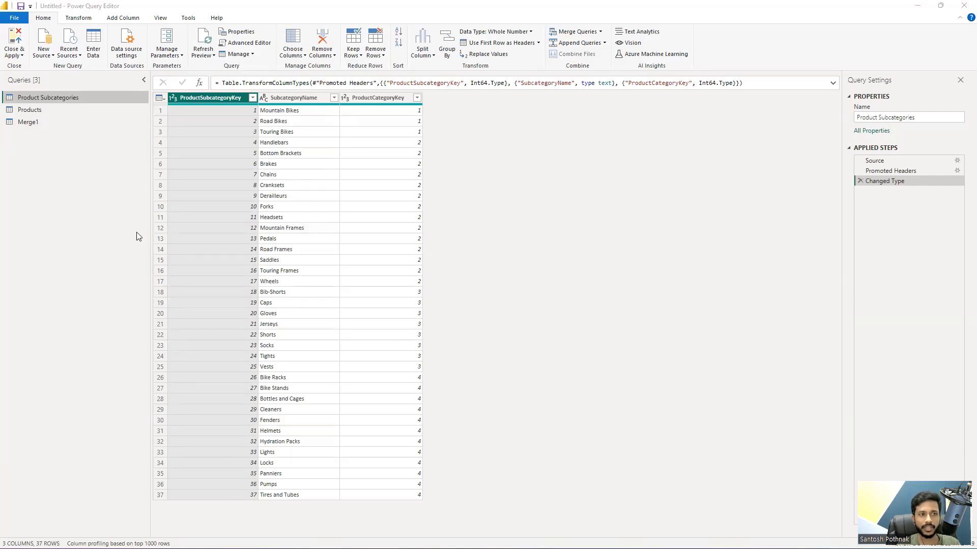
{"action": "left_click", "coordinate": [57, 112]}
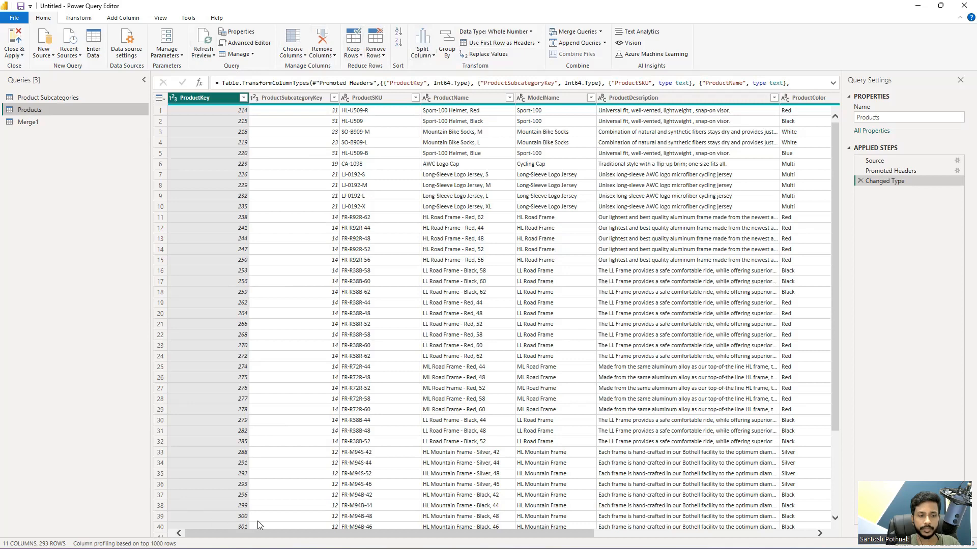
{"action": "left_click", "coordinate": [204, 41]}
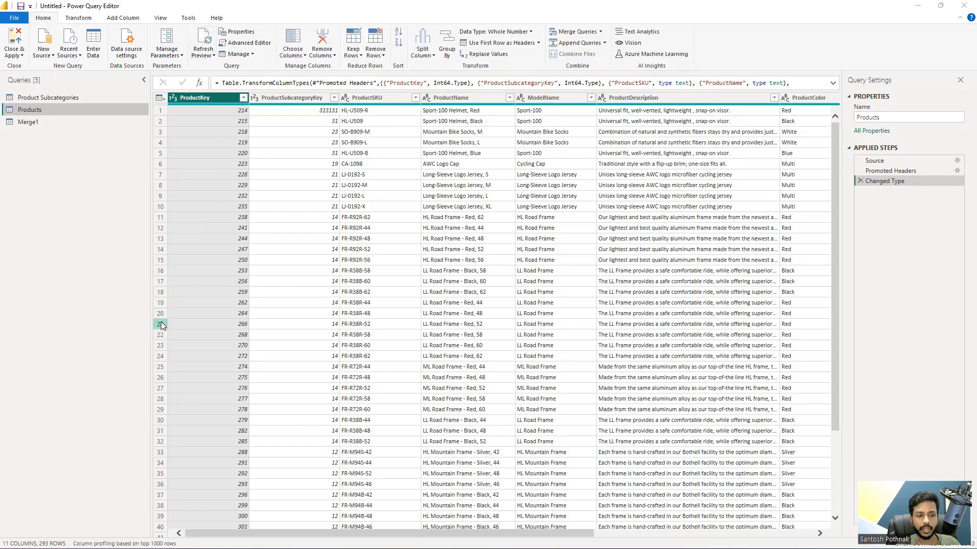
Step: Open AdventureWorks_Product_Subcategories in Excel and set the last subcategory's ProductSubcategoryKey in cell A38 to 373737
{"action": "key", "text": "alt+Tab"}
{"action": "key", "text": "alt+Tab"}
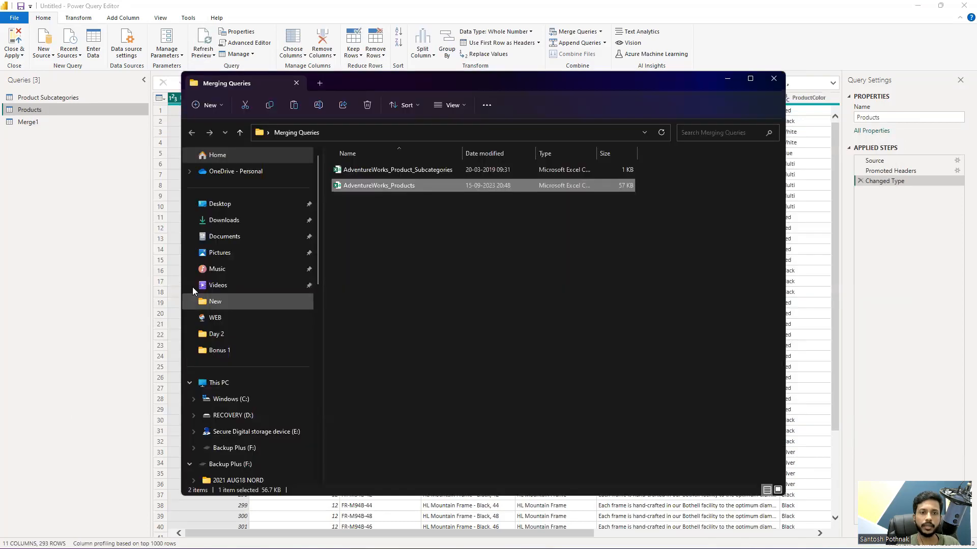
{"action": "left_click", "coordinate": [388, 243]}
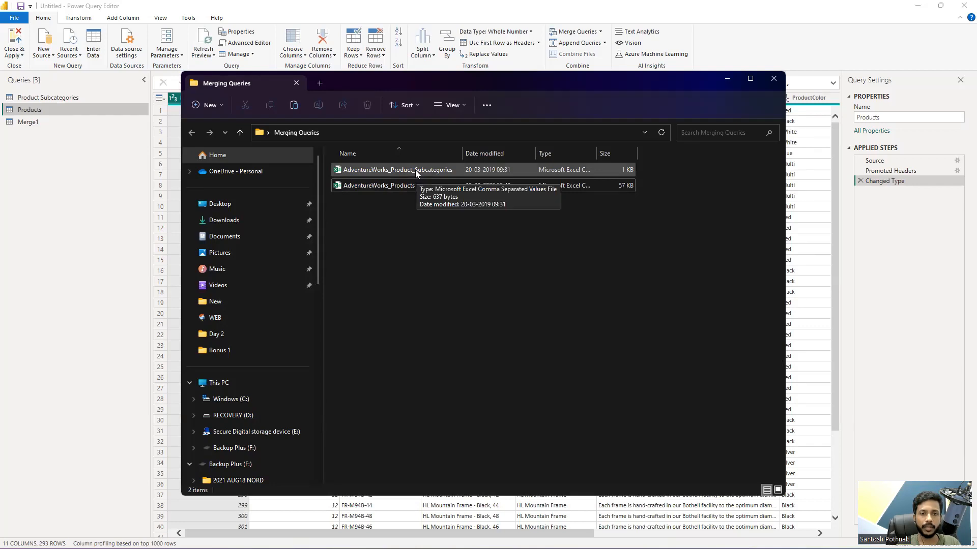
{"action": "double_click", "coordinate": [405, 175]}
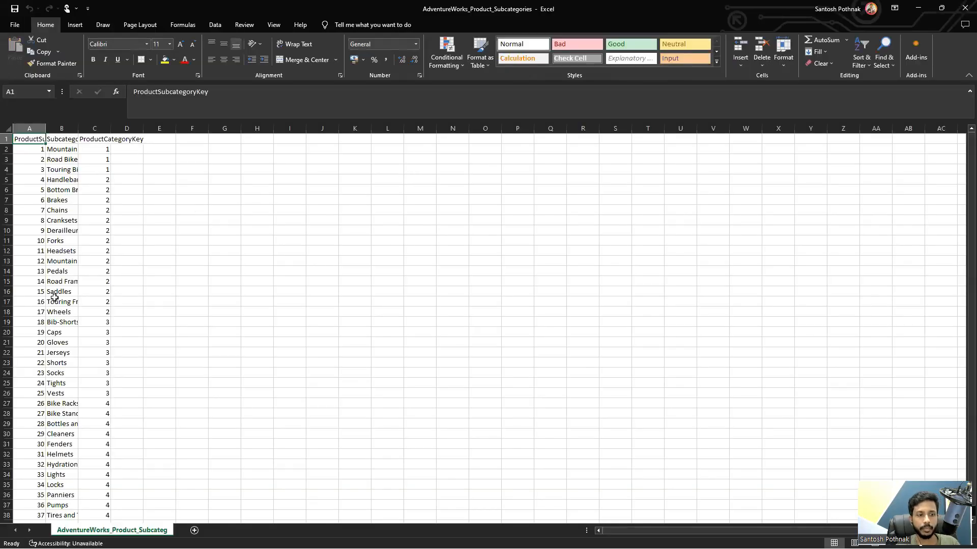
{"action": "left_click", "coordinate": [39, 517]}
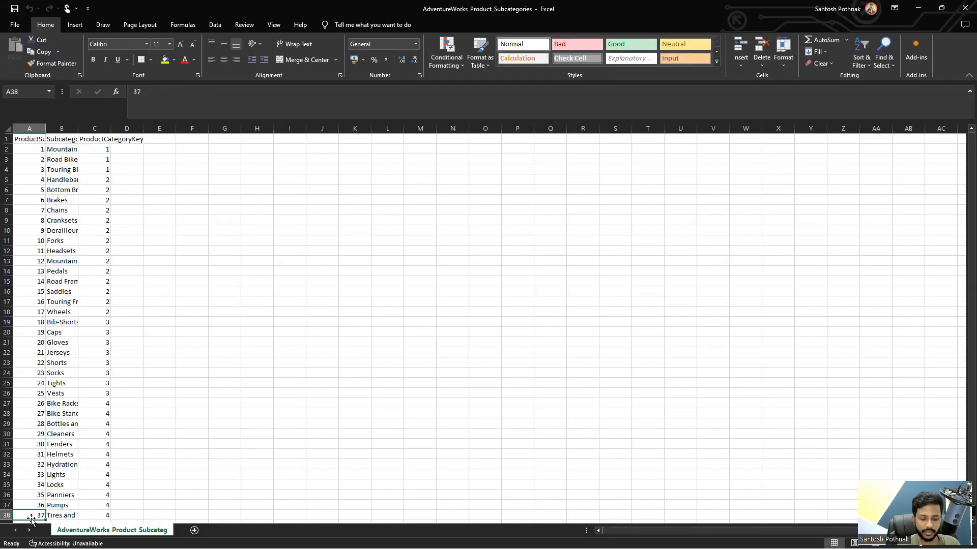
{"action": "type", "text": "373737"}
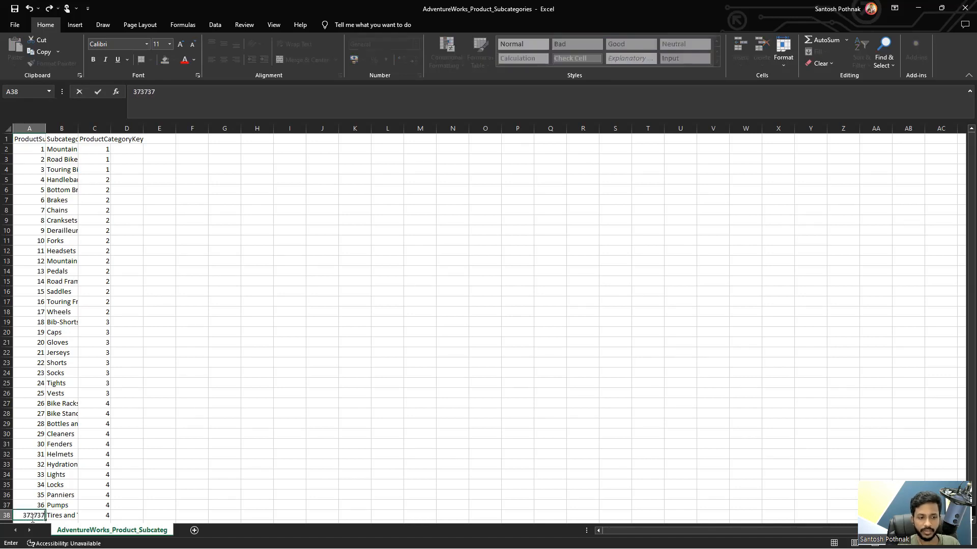
{"action": "key", "text": "Return"}
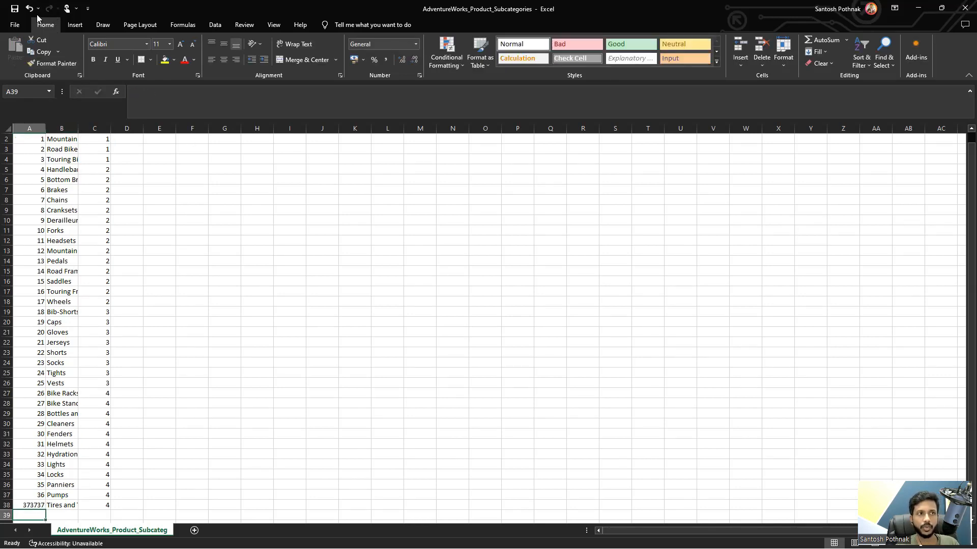
Step: Close the AdventureWorks_Product_Subcategories workbook, return to Power Query Editor and refresh the preview of the Products query
{"action": "left_click", "coordinate": [965, 8]}
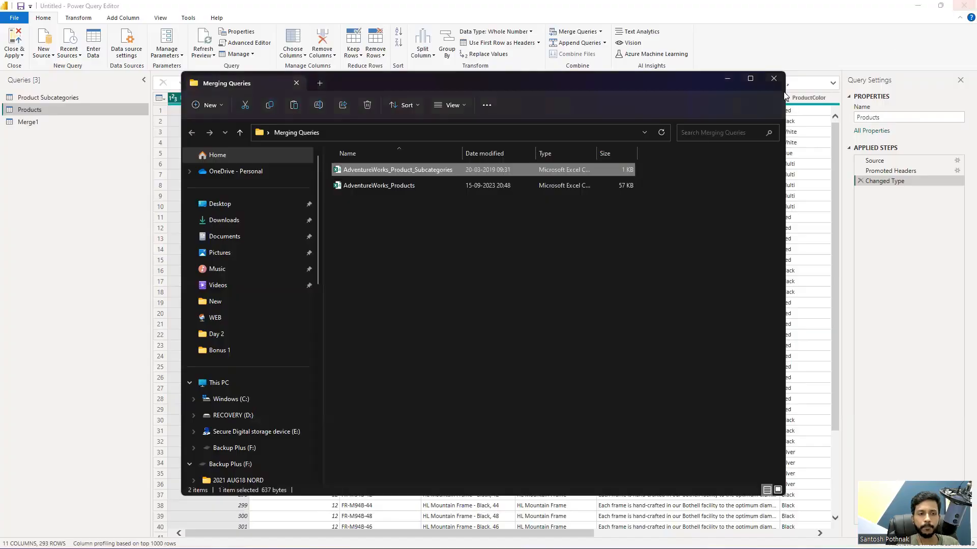
{"action": "left_click", "coordinate": [128, 148]}
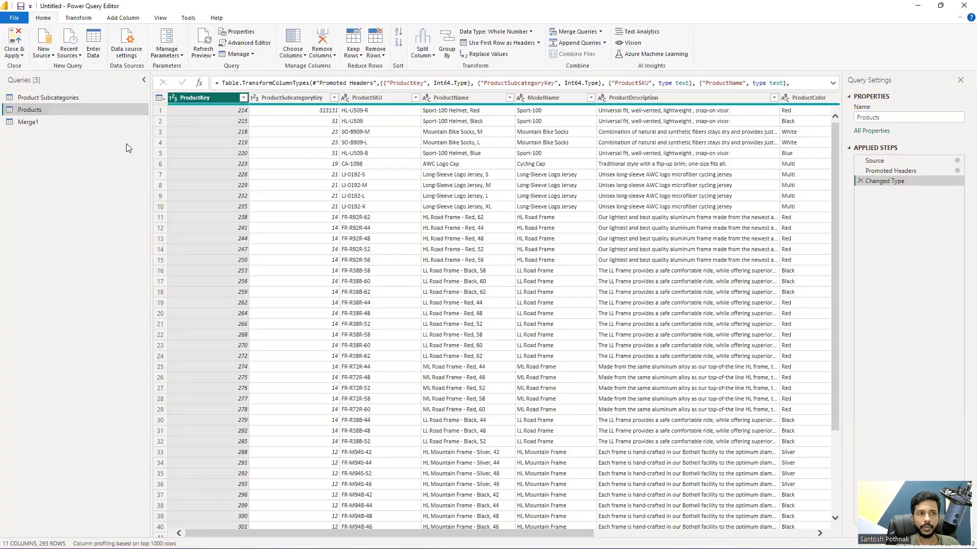
{"action": "left_click", "coordinate": [203, 43]}
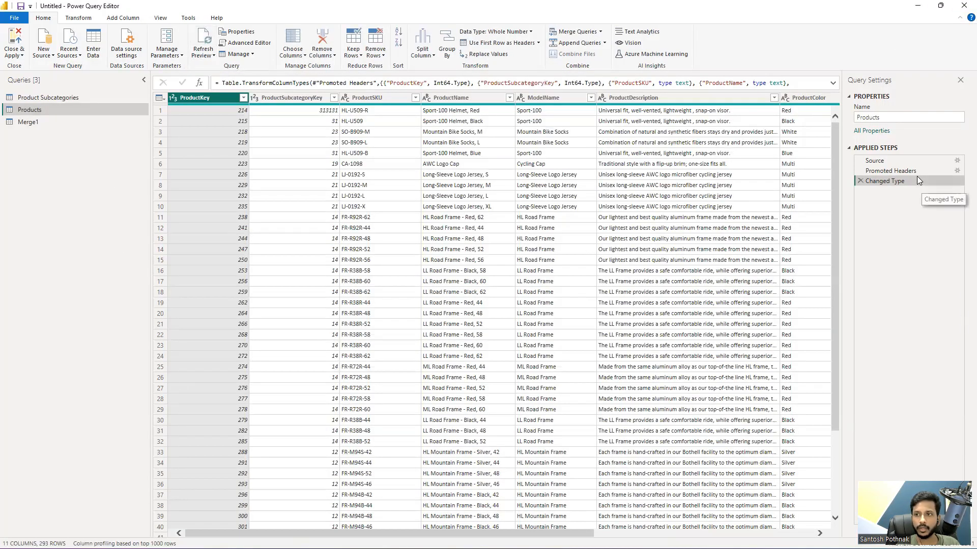
Step: View the Merge1 query, then examine the distinct ProductSubcategoryKey values in the Products query without applying a filter
{"action": "left_click", "coordinate": [81, 120]}
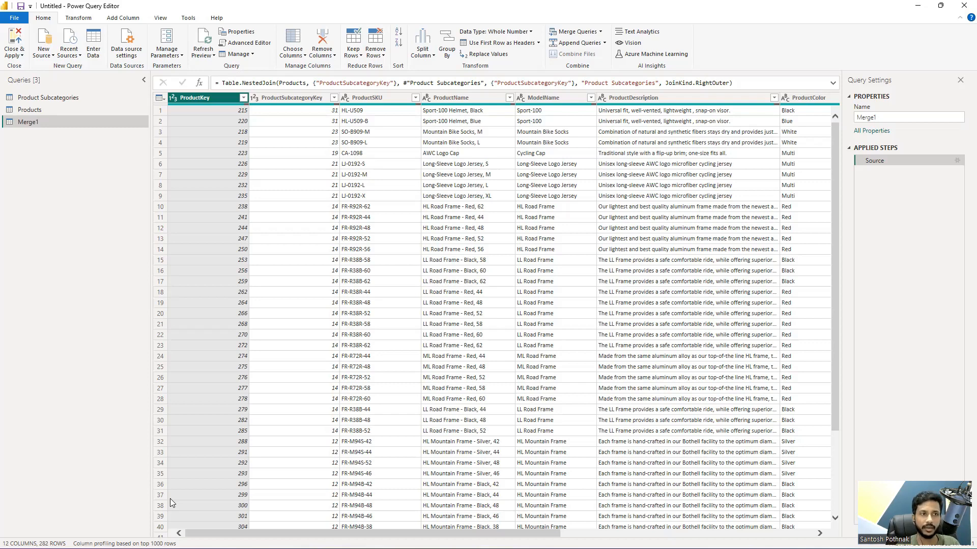
{"action": "left_click", "coordinate": [73, 97]}
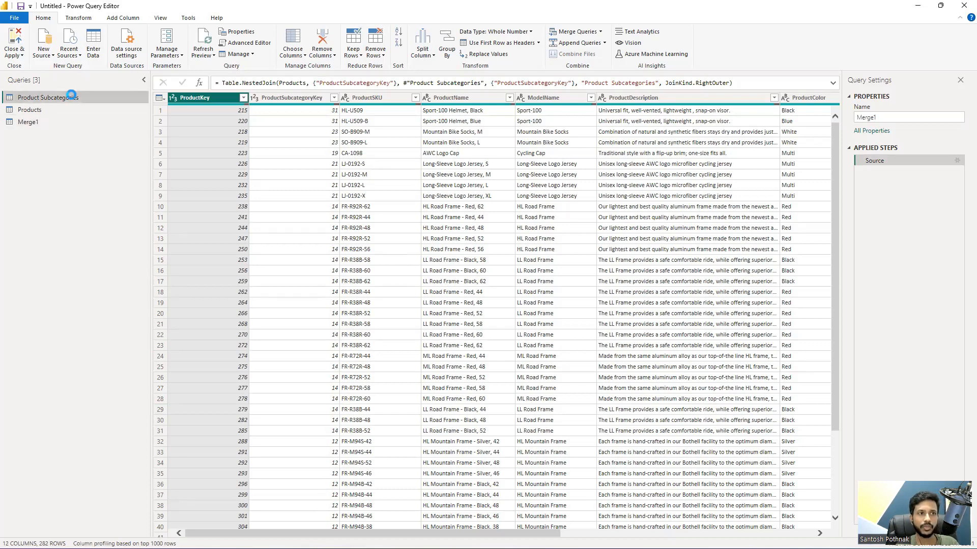
{"action": "left_click", "coordinate": [60, 111]}
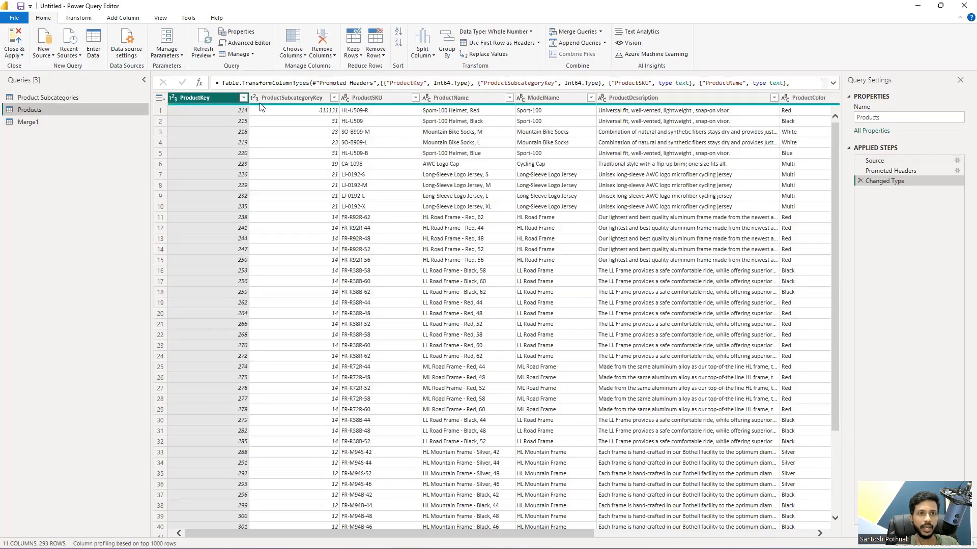
{"action": "left_click", "coordinate": [333, 98]}
{"action": "scroll", "coordinate": [257, 321], "scroll_direction": "down", "scroll_amount": 7}
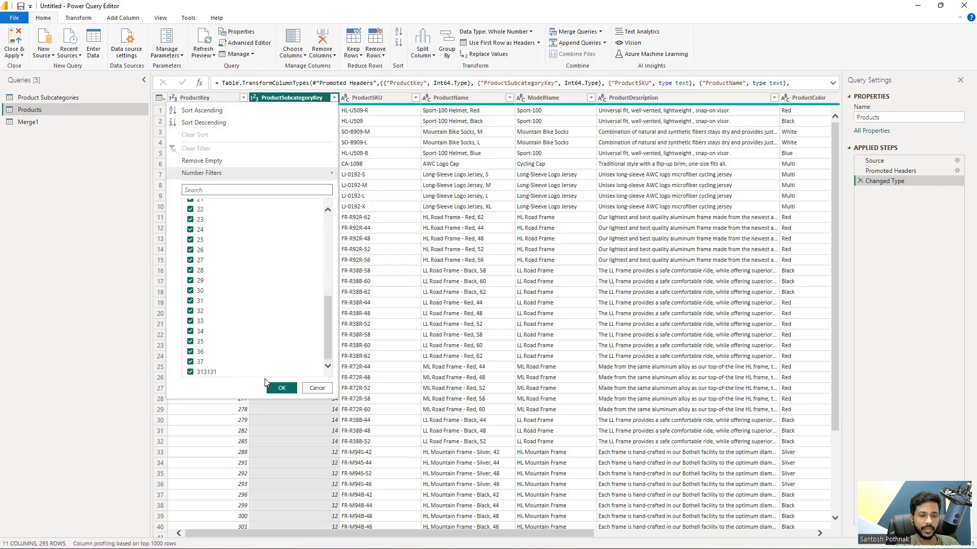
{"action": "left_click", "coordinate": [311, 390]}
Step: Examine the distinct ProductSubcategoryKey values in the Merge1 query, including any null entry, without applying a filter
{"action": "left_click", "coordinate": [57, 122]}
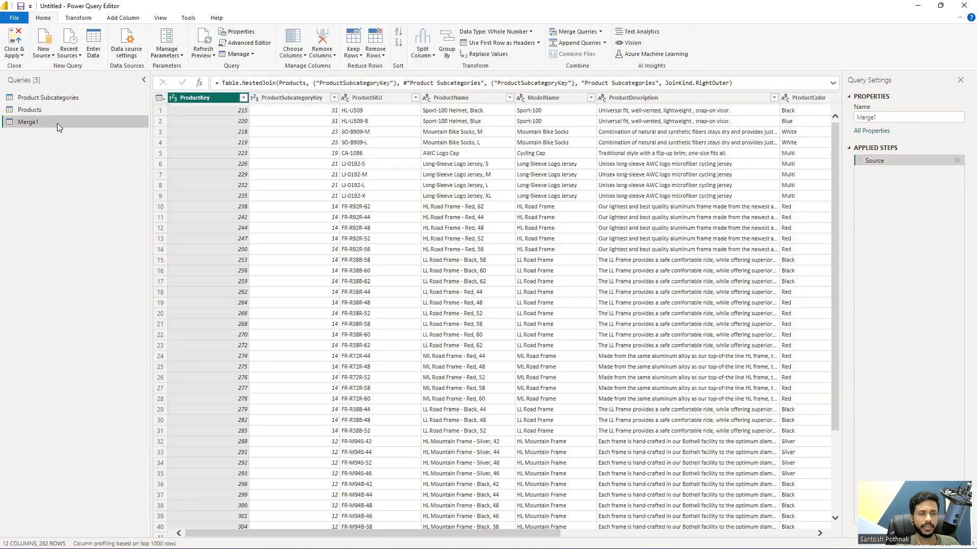
{"action": "left_click", "coordinate": [325, 97]}
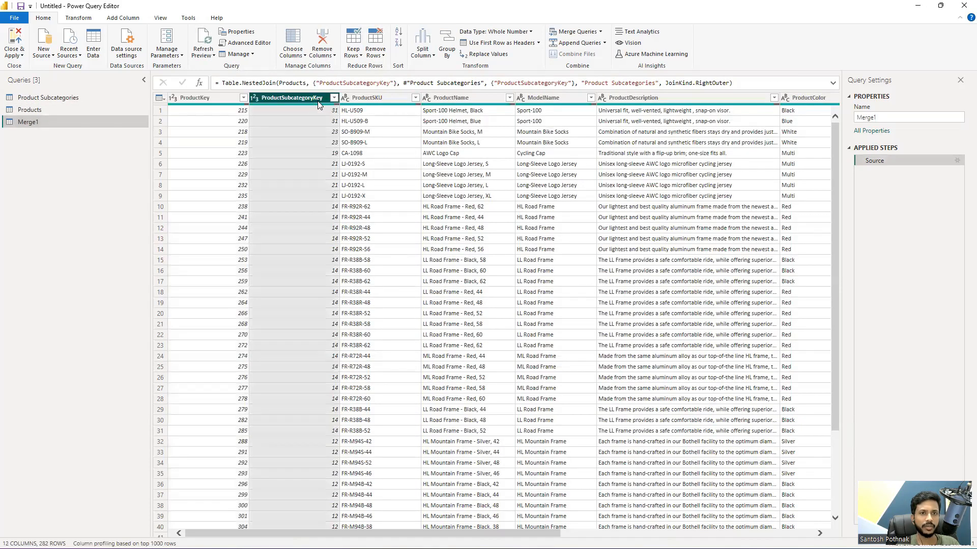
{"action": "left_click", "coordinate": [334, 98]}
{"action": "scroll", "coordinate": [207, 355], "scroll_direction": "down", "scroll_amount": 3}
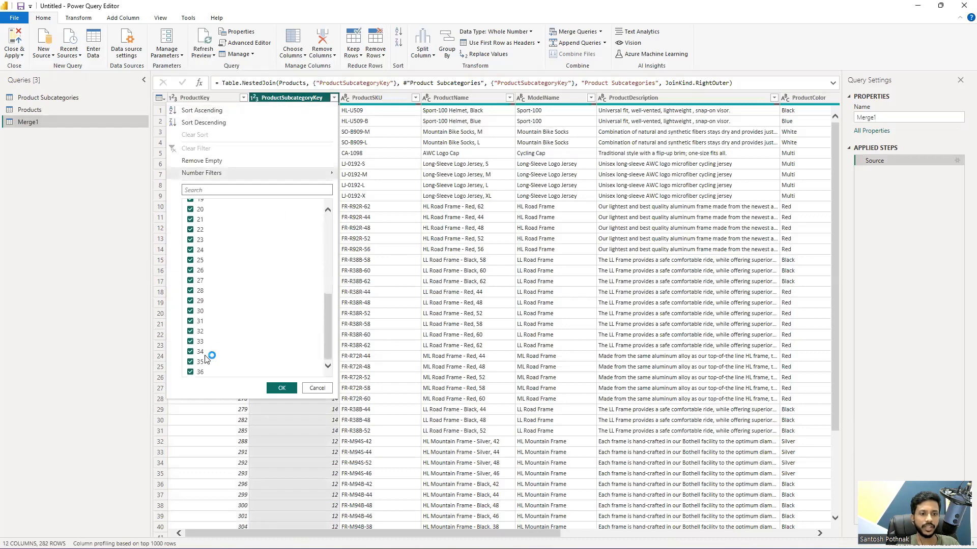
{"action": "scroll", "coordinate": [257, 344], "scroll_direction": "up", "scroll_amount": 3}
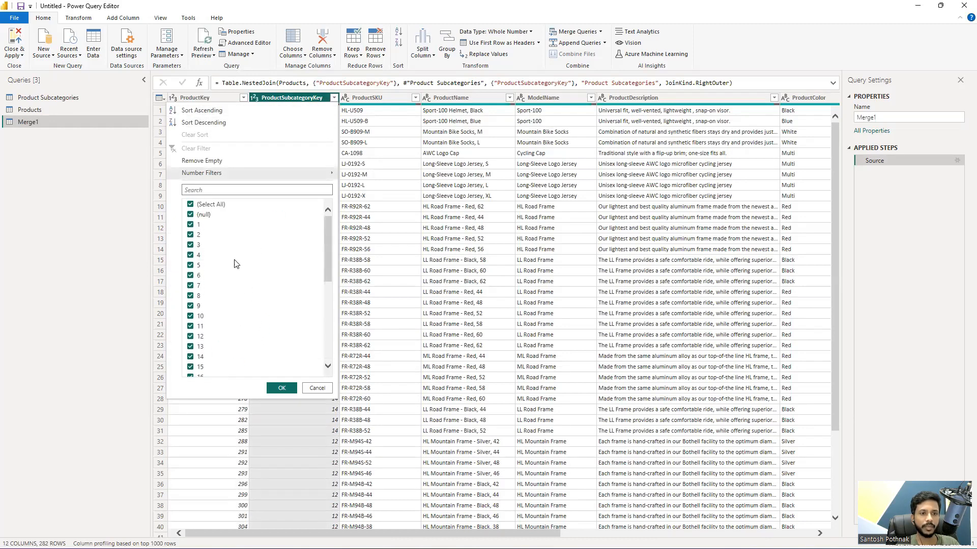
{"action": "scroll", "coordinate": [237, 292], "scroll_direction": "down", "scroll_amount": 6}
{"action": "scroll", "coordinate": [284, 339], "scroll_direction": "up", "scroll_amount": 6}
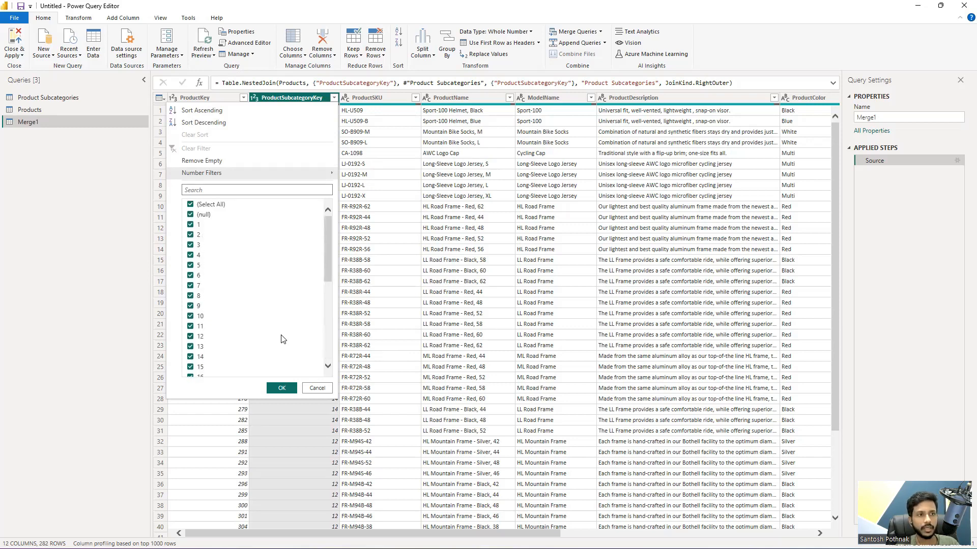
{"action": "left_click", "coordinate": [313, 387]}
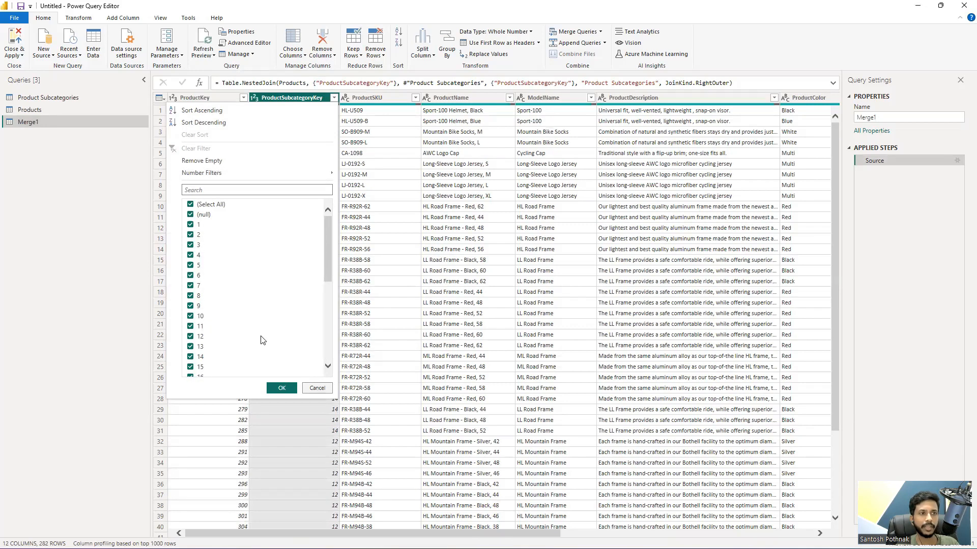
Step: Refresh the preview of the Product Subcategories query and check its distinct ProductSubcategoryKey values without filtering
{"action": "left_click", "coordinate": [79, 99]}
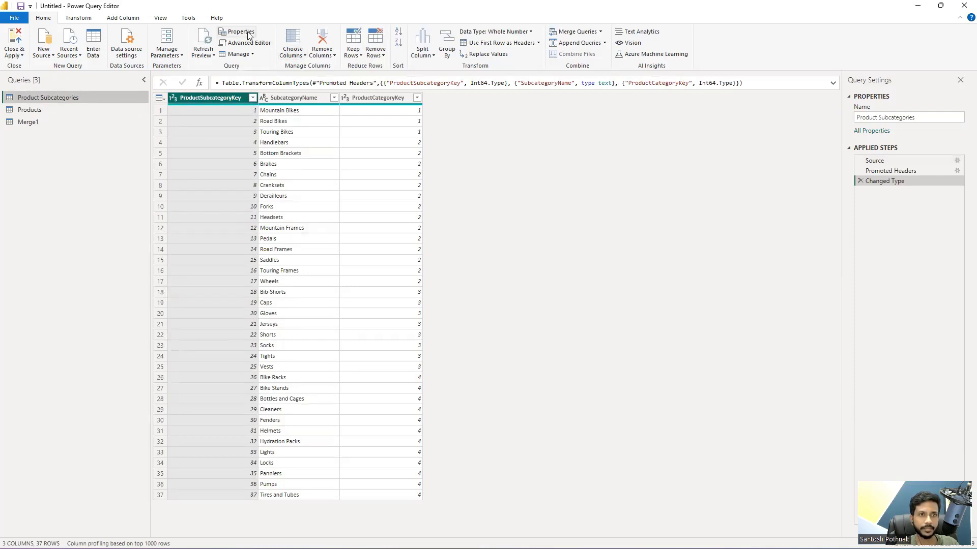
{"action": "left_click", "coordinate": [203, 42]}
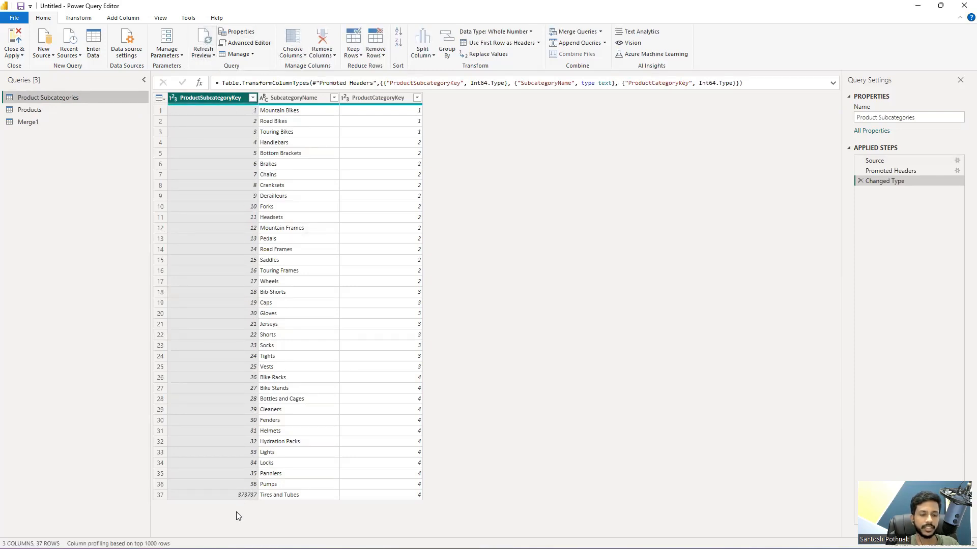
{"action": "left_click", "coordinate": [253, 98]}
{"action": "scroll", "coordinate": [203, 331], "scroll_direction": "down", "scroll_amount": 5}
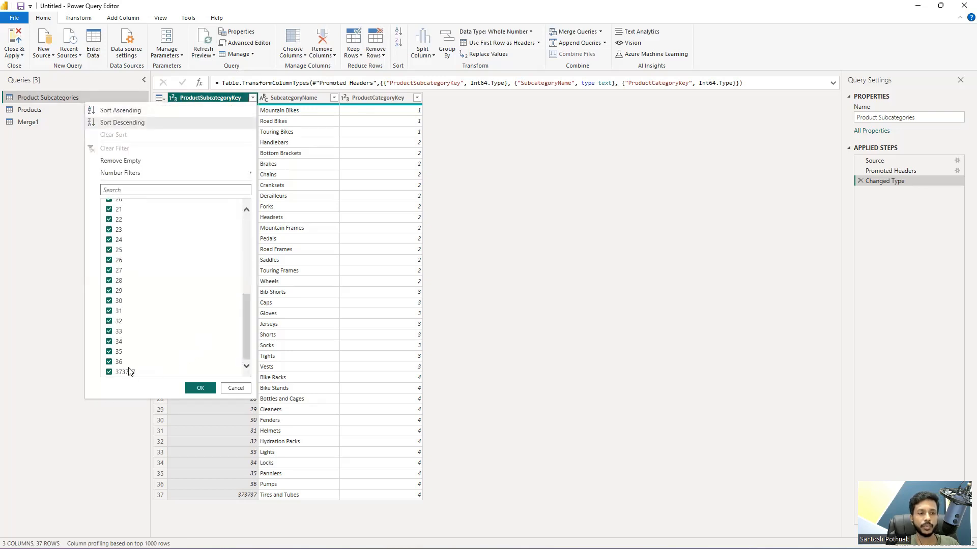
{"action": "left_click", "coordinate": [234, 391]}
Step: Reopen the Merge1 query to view the Right Outer join result
{"action": "left_click", "coordinate": [50, 125]}
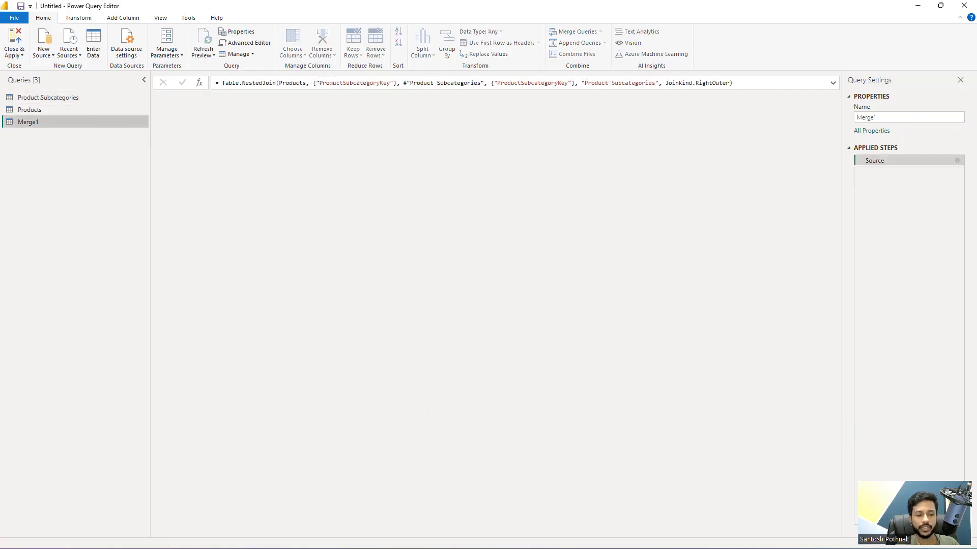